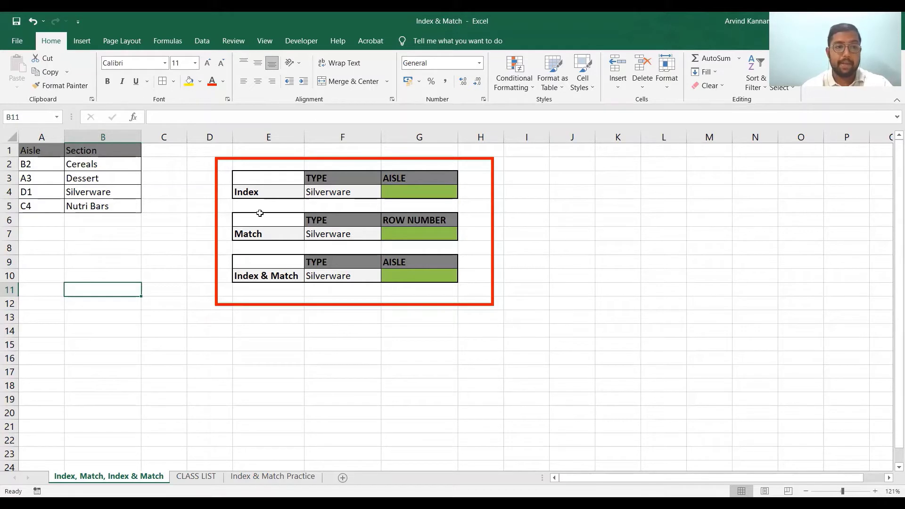
Examine the Aisle and Section lookup table and the Silverware entry with its empty aisle cell in the Index example
{"action": "left_click", "coordinate": [133, 232]}
{"action": "left_click", "coordinate": [167, 321]}
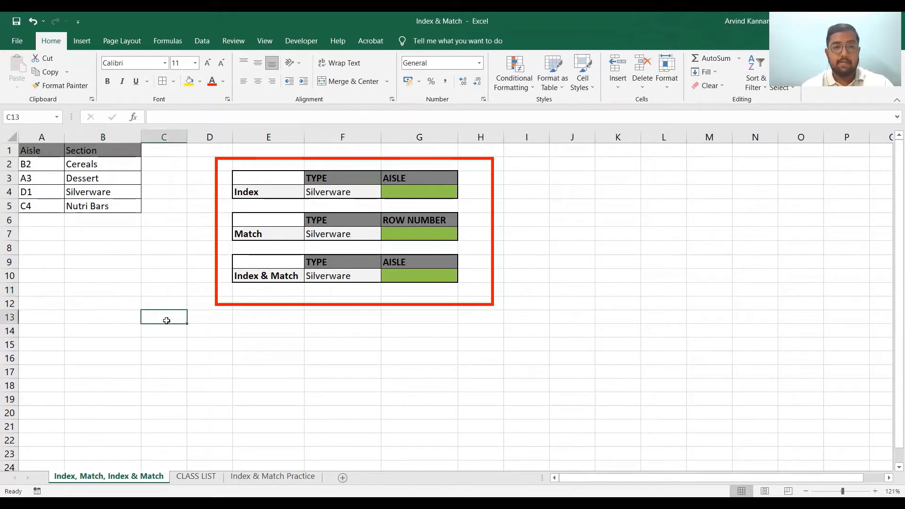
{"action": "left_click", "coordinate": [116, 344]}
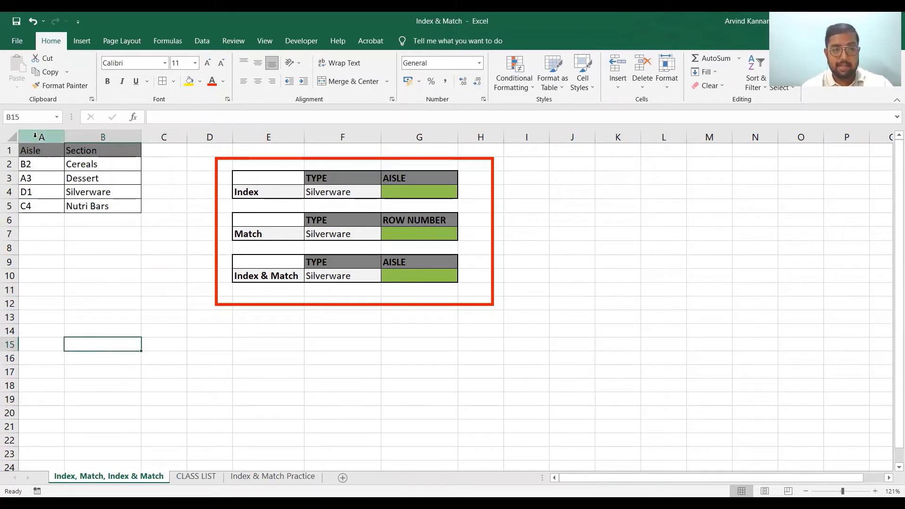
{"action": "left_click_drag", "start_coordinate": [35, 136], "coordinate": [83, 178]}
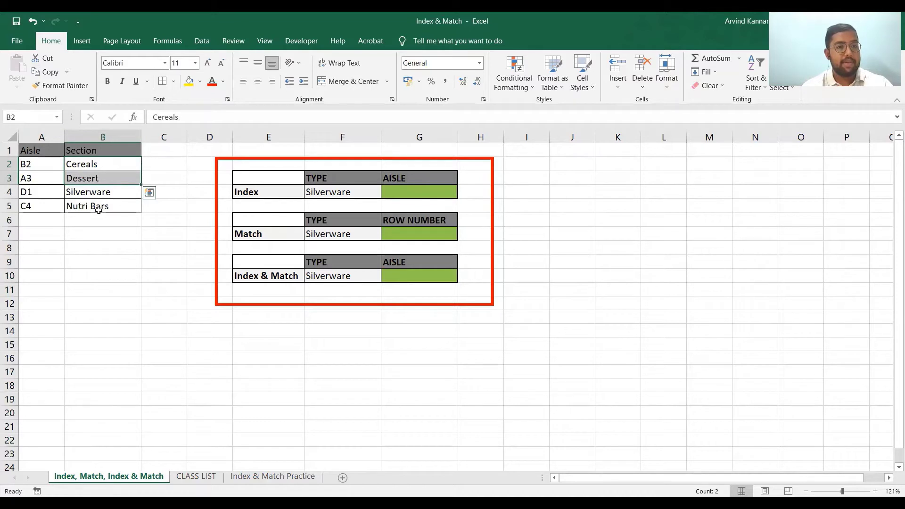
{"action": "key", "text": "Left"}
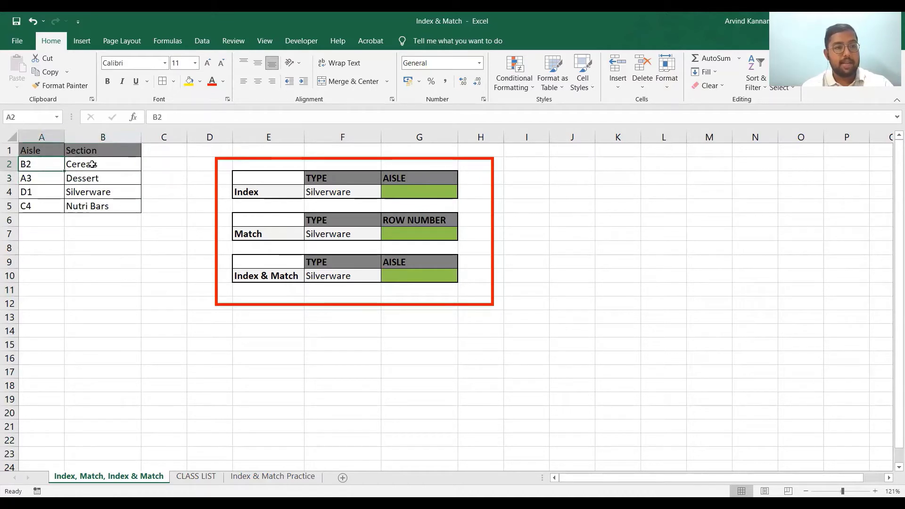
{"action": "left_click", "coordinate": [40, 179]}
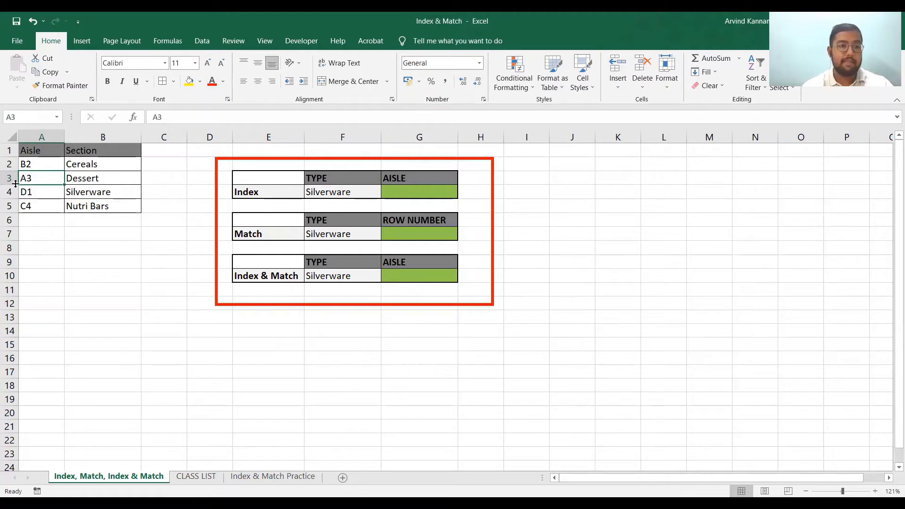
{"action": "left_click", "coordinate": [94, 229]}
{"action": "left_click", "coordinate": [103, 261]}
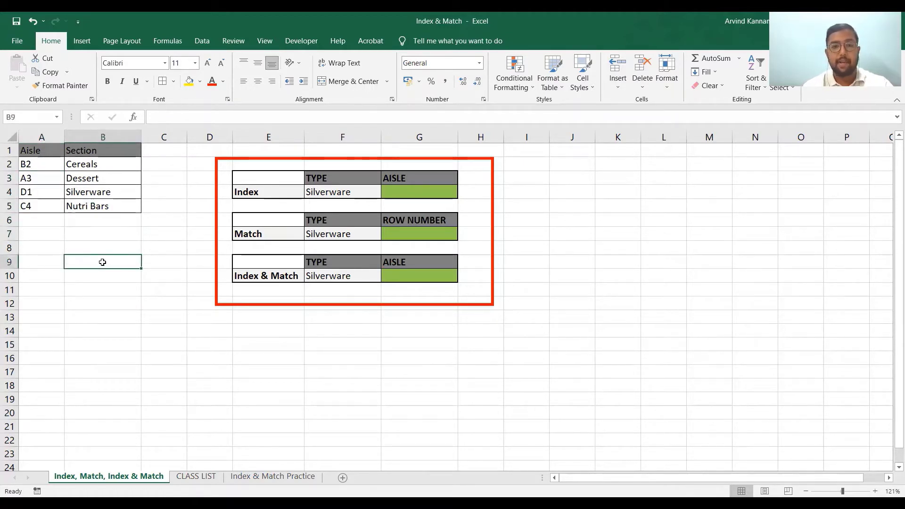
{"action": "left_click", "coordinate": [370, 191]}
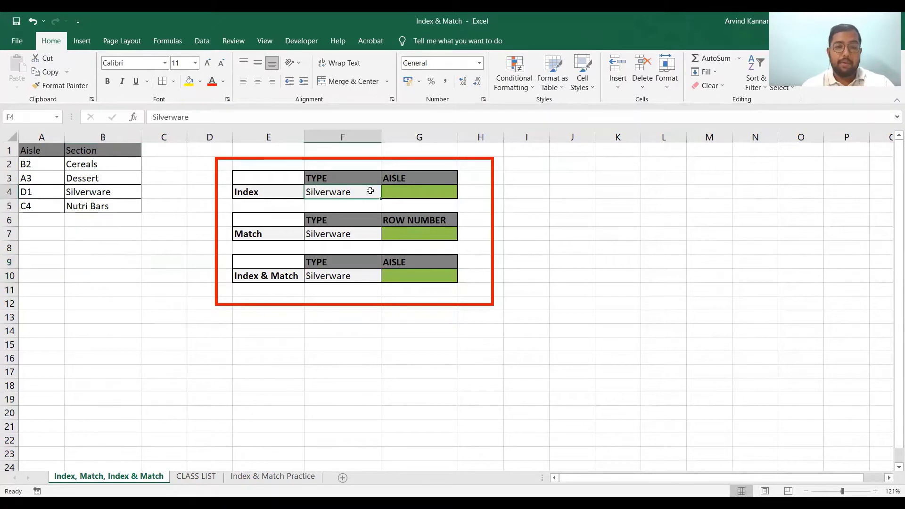
{"action": "left_click", "coordinate": [434, 191]}
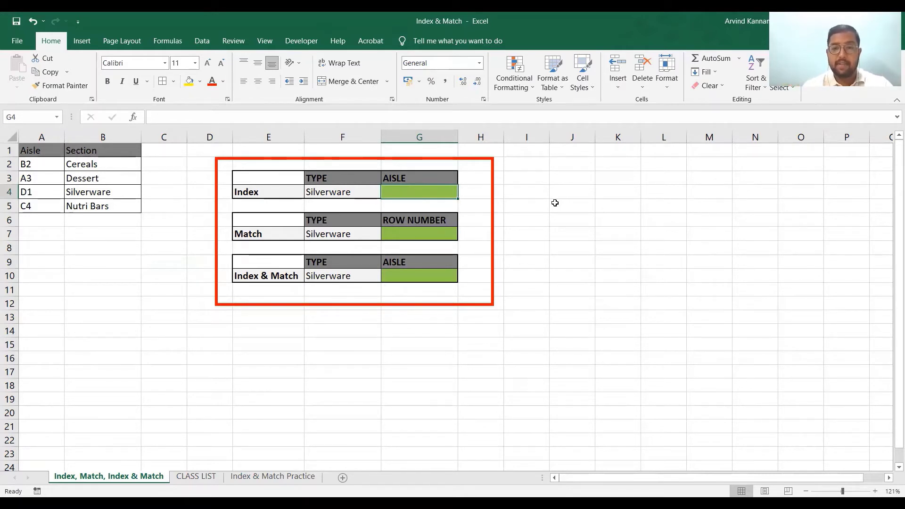
Highlight column J together with row 16 to examine where a row and a column intersect
{"action": "left_click", "coordinate": [568, 130]}
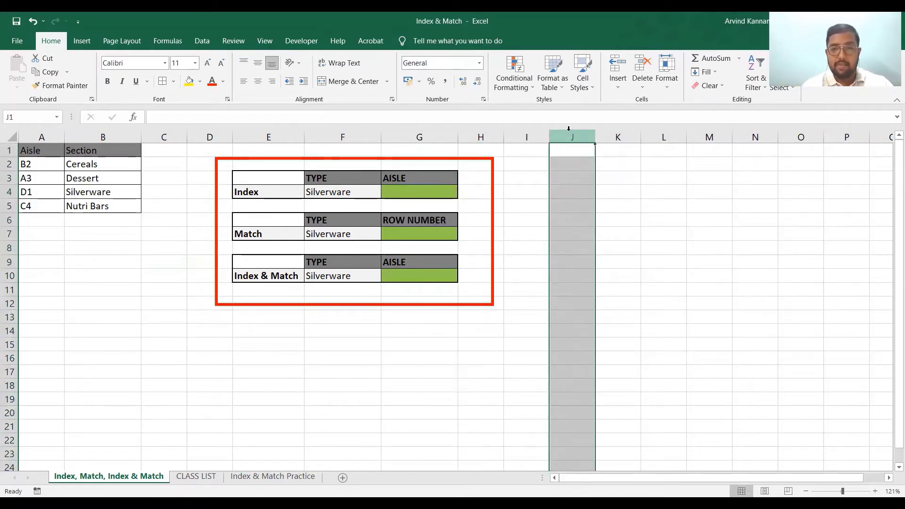
{"action": "left_click", "coordinate": [8, 359], "text": "ctrl"}
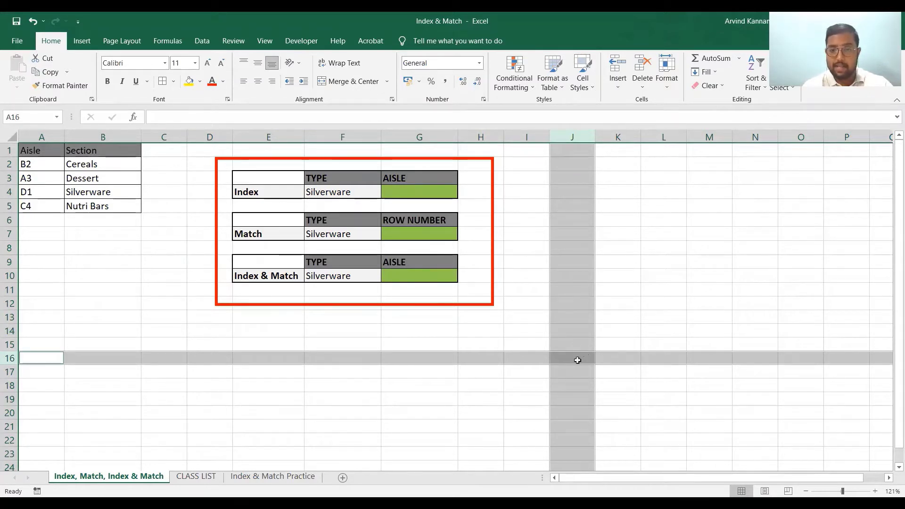
{"action": "left_click", "coordinate": [558, 362]}
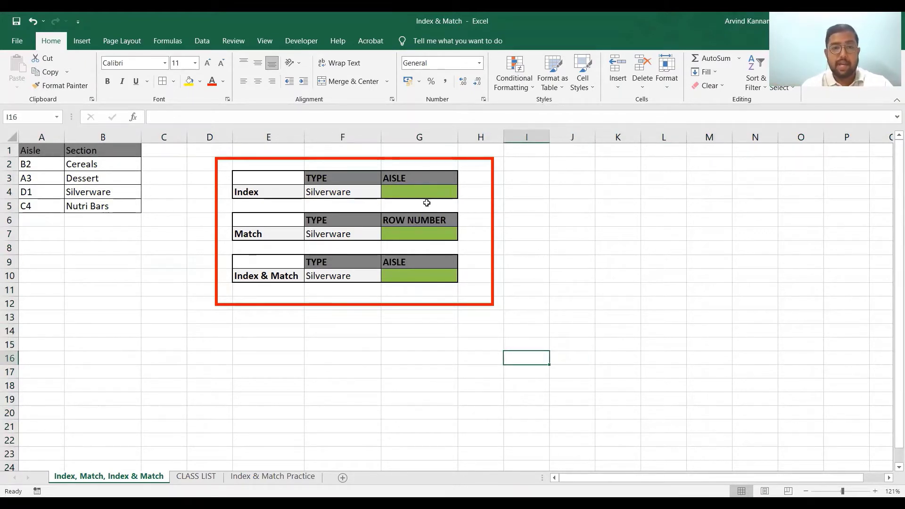
Begin an INDEX formula in G4 with the absolute range $A$2:$B$5 as its array
{"action": "left_click", "coordinate": [415, 190]}
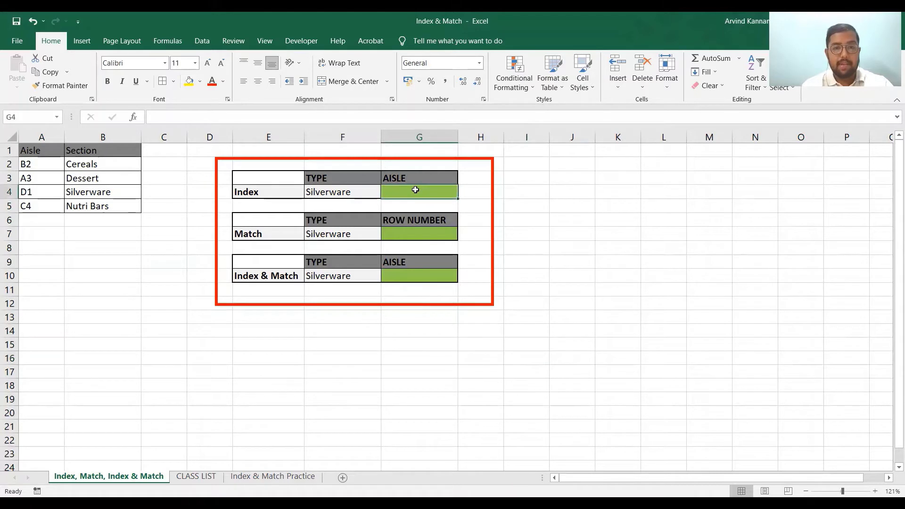
{"action": "left_click", "coordinate": [360, 189]}
{"action": "left_click", "coordinate": [422, 193]}
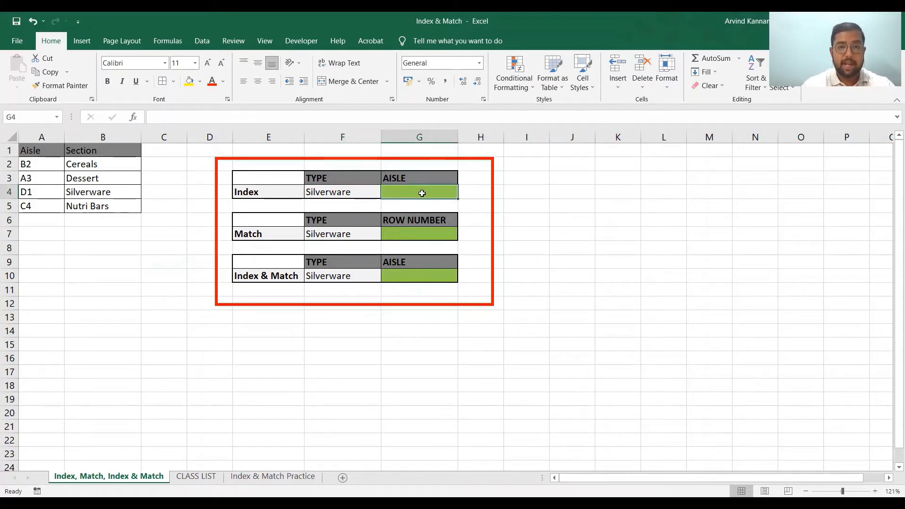
{"action": "type", "text": "=i"}
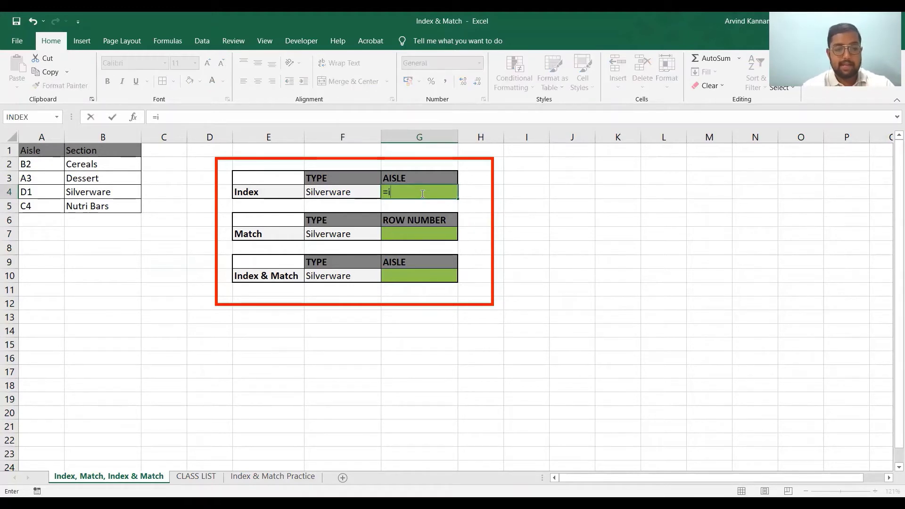
{"action": "type", "text": "ndex"}
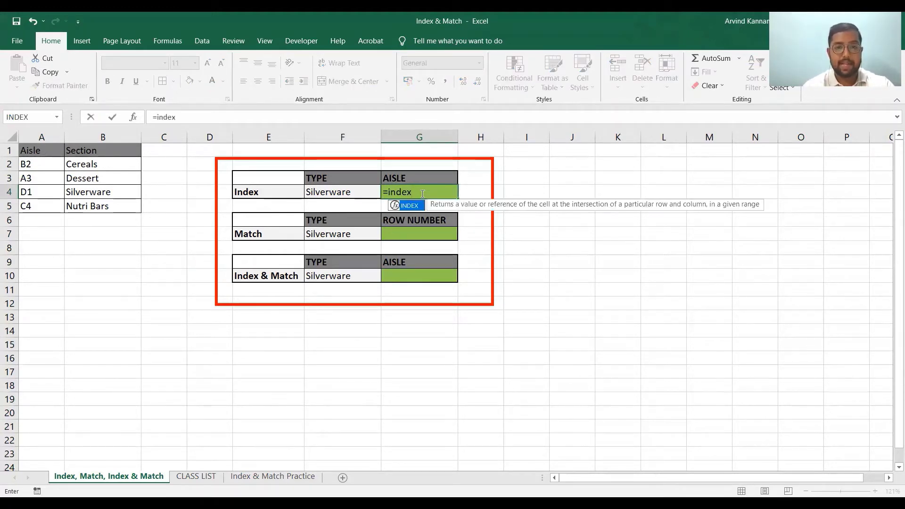
{"action": "key", "text": "Tab"}
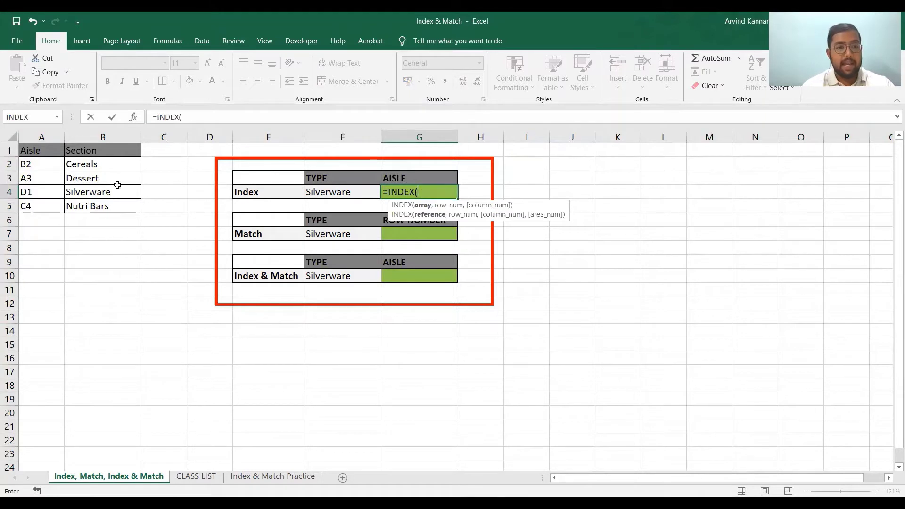
{"action": "left_click", "coordinate": [39, 164]}
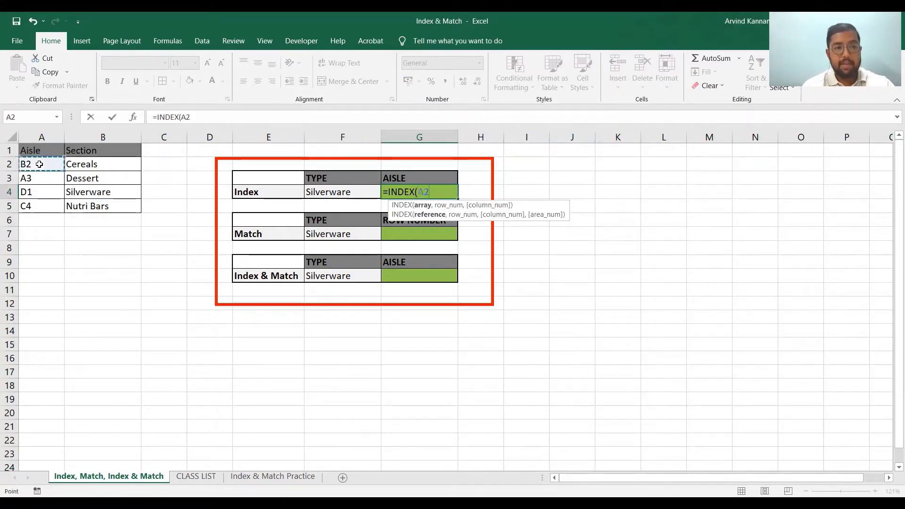
{"action": "left_click", "coordinate": [100, 205], "text": "shift"}
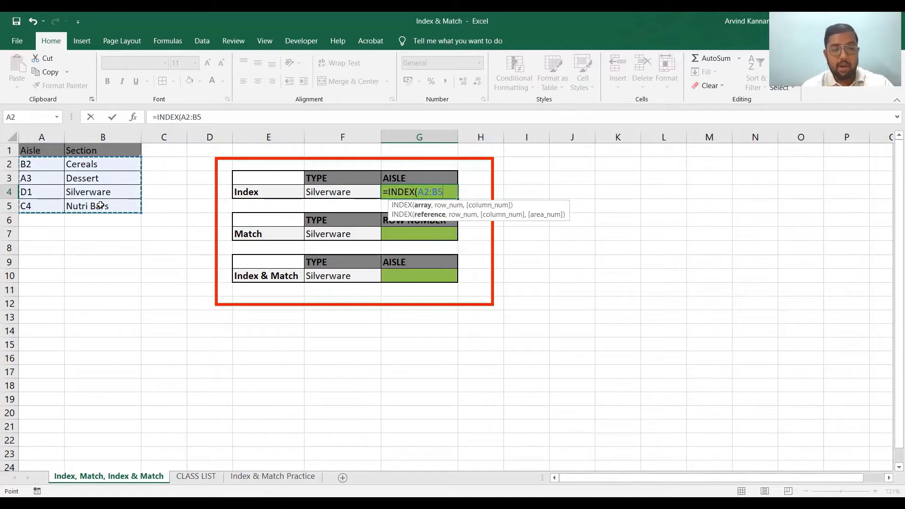
{"action": "key", "text": "F4"}
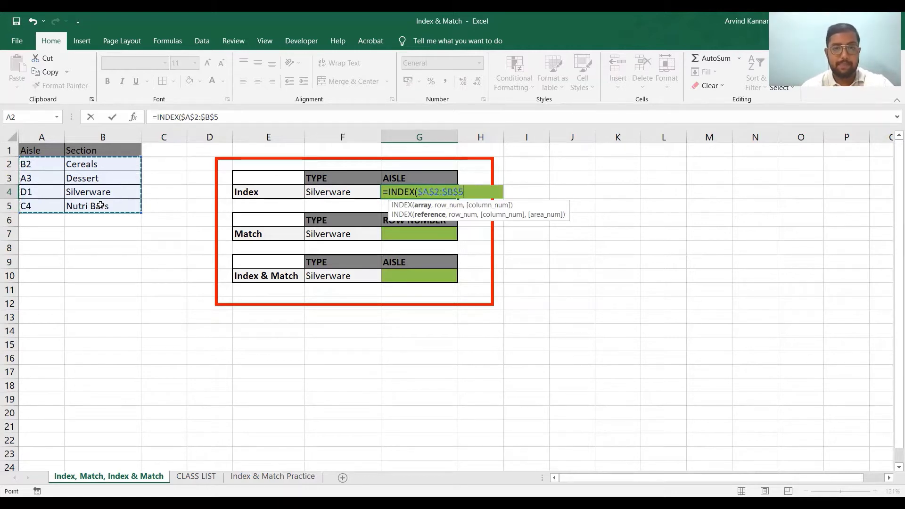
Complete the INDEX formula in G4 with row number 3 and column number 1
{"action": "type", "text": ","}
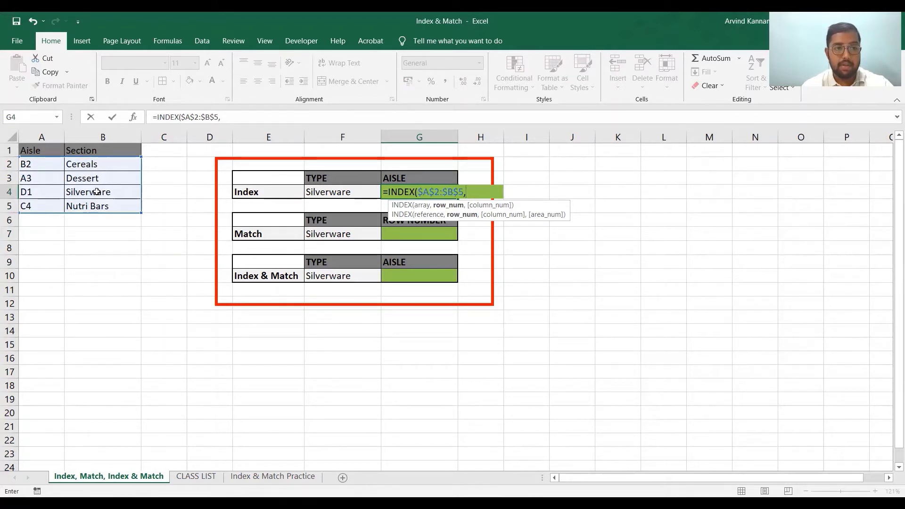
{"action": "type", "text": "3"}
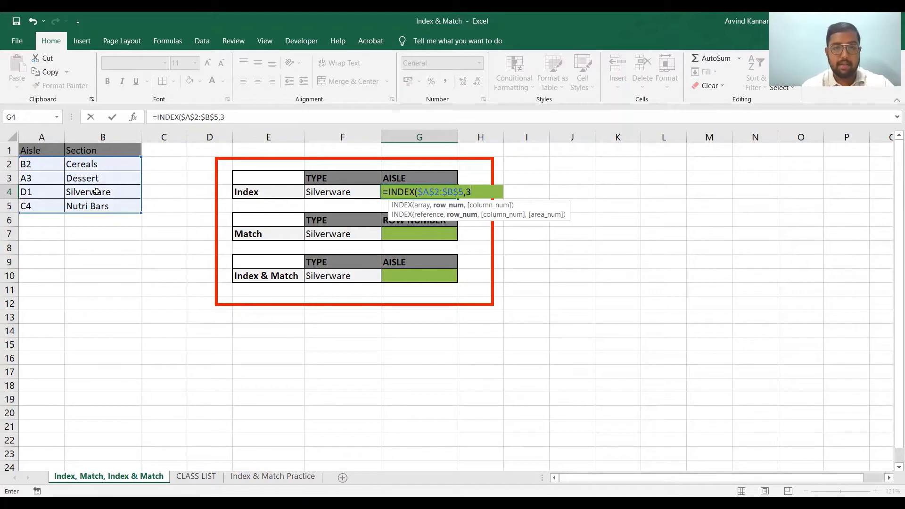
{"action": "type", "text": ",1"}
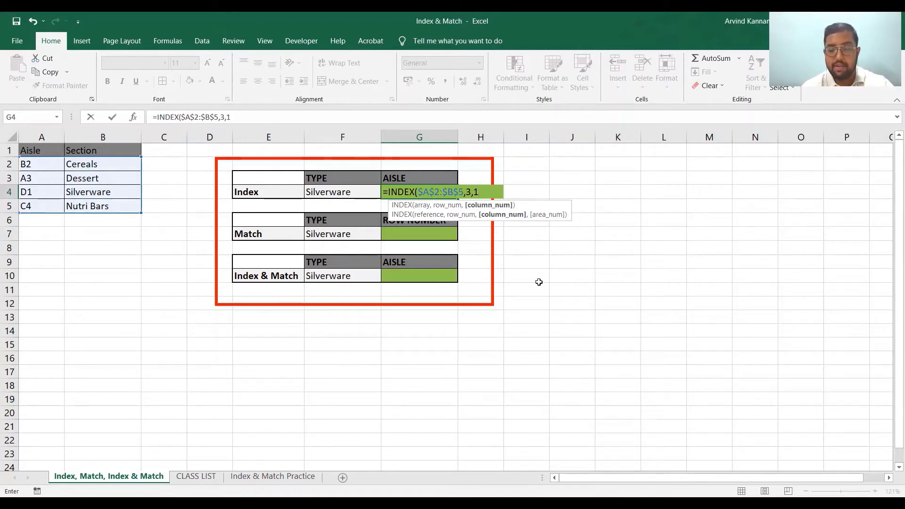
{"action": "type", "text": ")"}
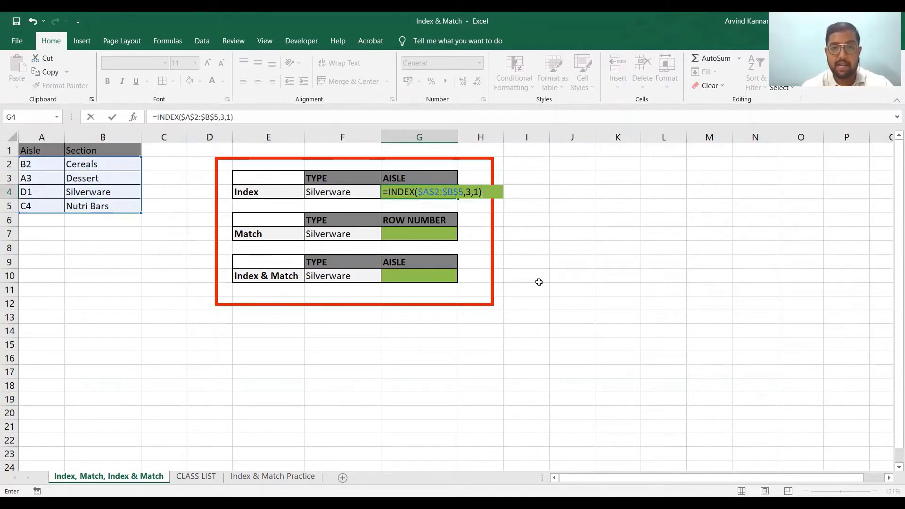
{"action": "key", "text": "Return"}
{"action": "key", "text": "Up"}
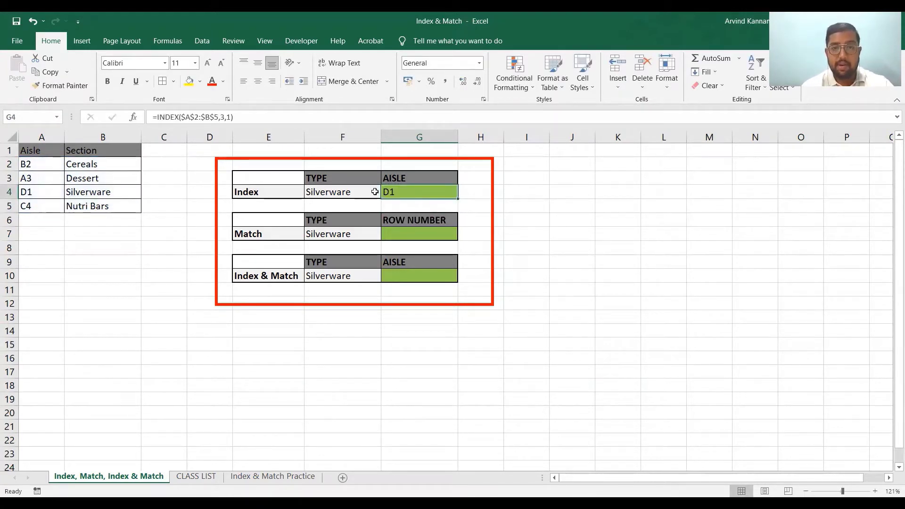
Check the Silverware row of the lookup table, the Match example's cells and the Section entries in B2:B5
{"action": "left_click", "coordinate": [108, 196]}
{"action": "left_click", "coordinate": [25, 193]}
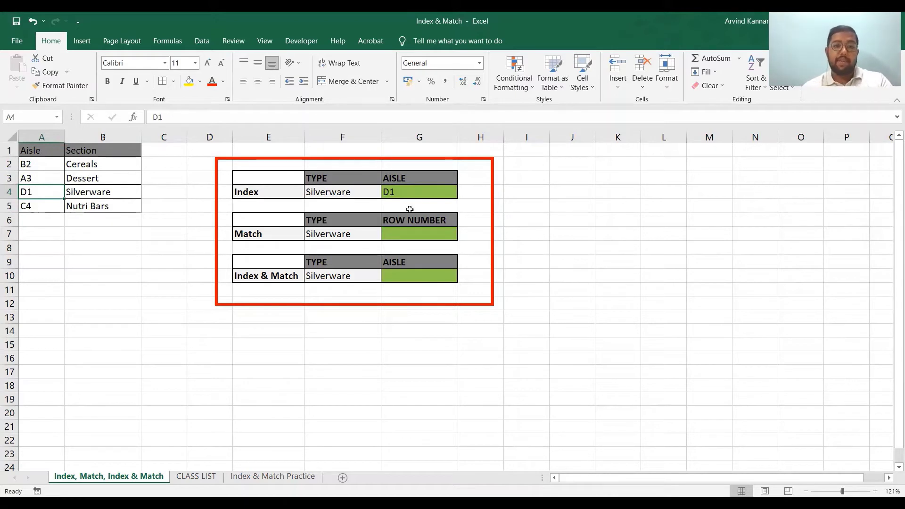
{"action": "left_click", "coordinate": [418, 232]}
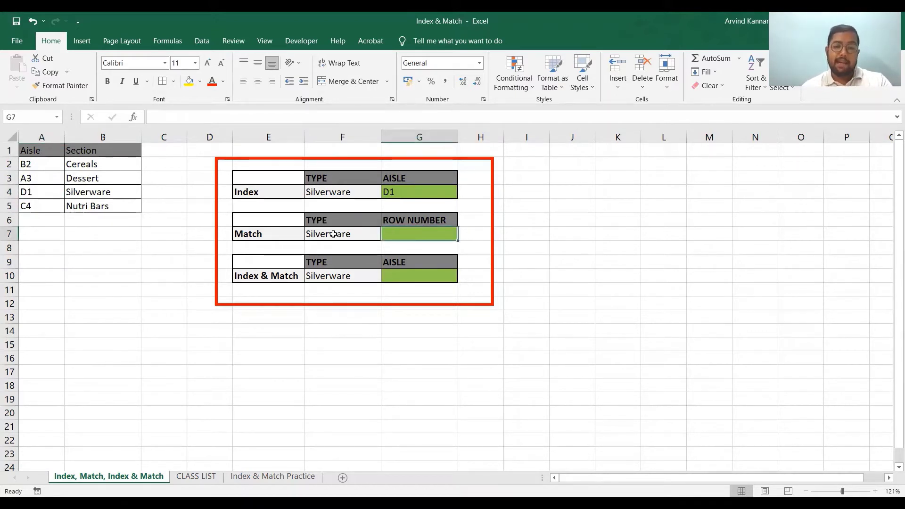
{"action": "left_click", "coordinate": [333, 234]}
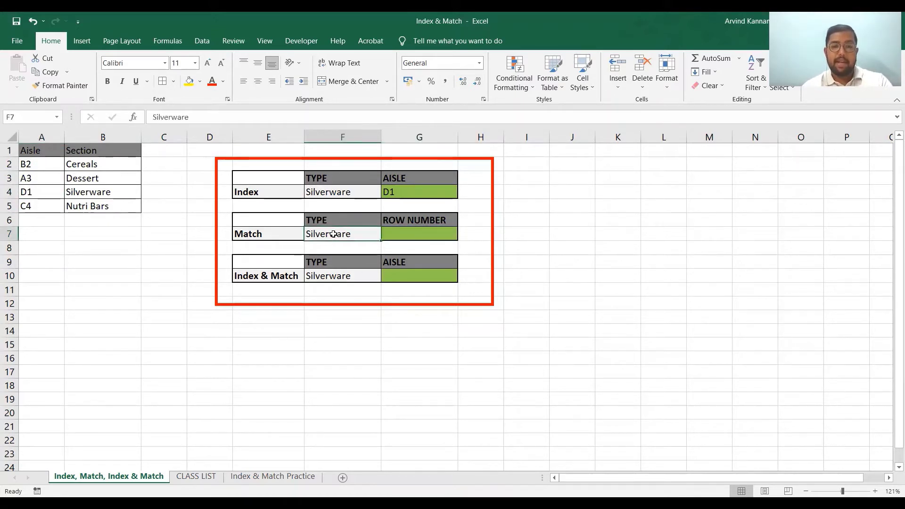
{"action": "left_click", "coordinate": [287, 234]}
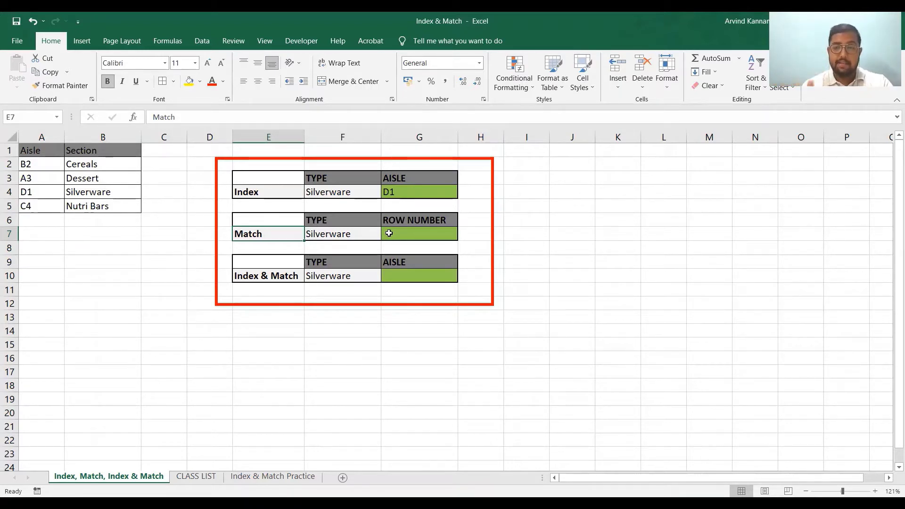
{"action": "left_click", "coordinate": [357, 232]}
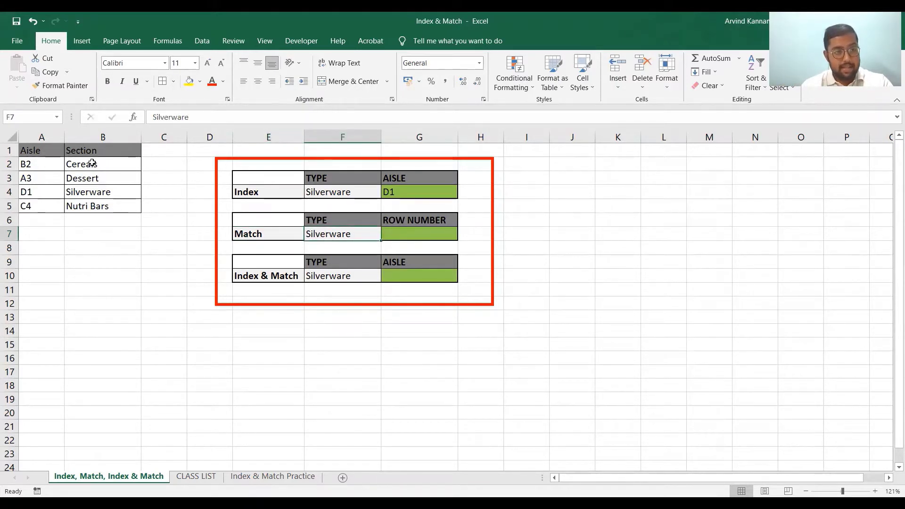
{"action": "left_click_drag", "start_coordinate": [93, 160], "coordinate": [95, 209]}
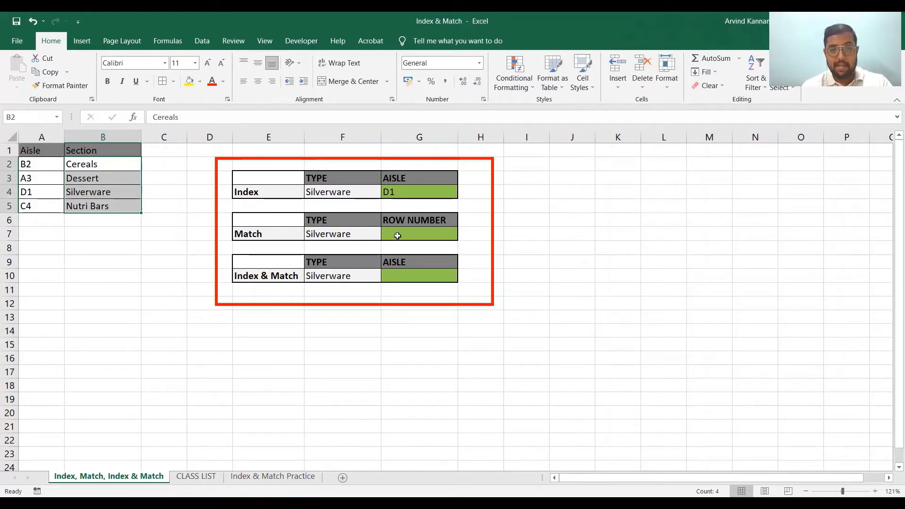
Begin a MATCH formula in G7 with F7 as the lookup value and the absolute range $B$2:$B$5 as the lookup array
{"action": "left_click", "coordinate": [417, 232]}
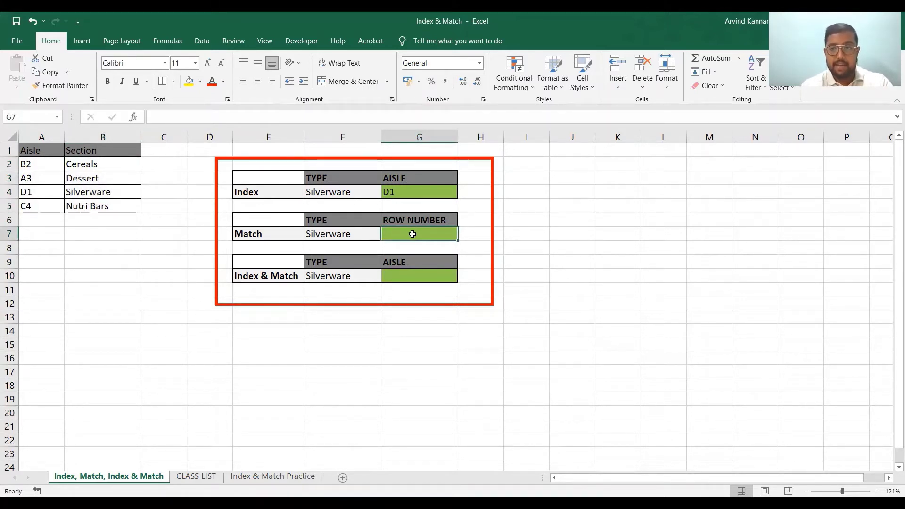
{"action": "type", "text": "=m"}
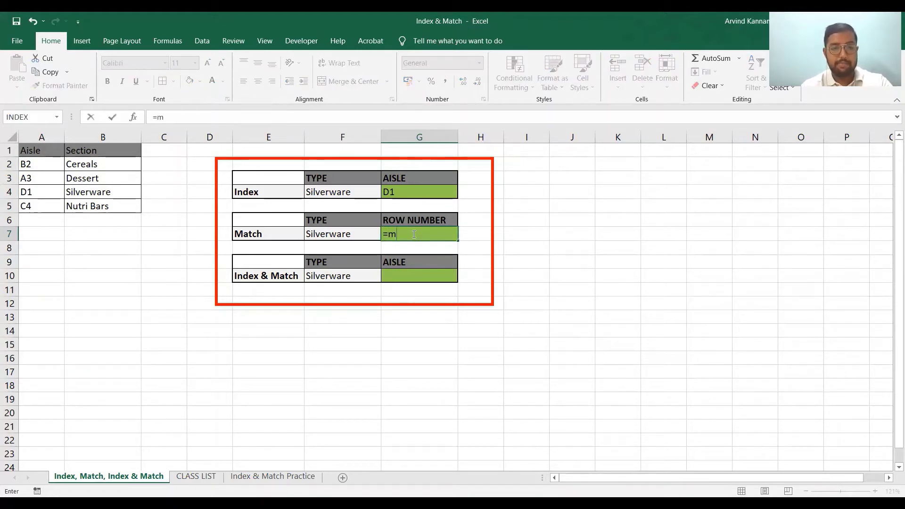
{"action": "type", "text": "atch"}
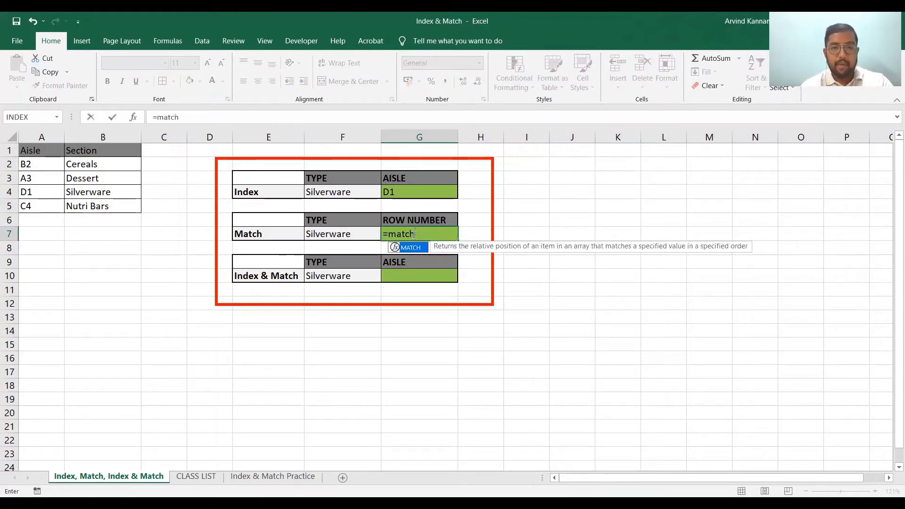
{"action": "key", "text": "Tab"}
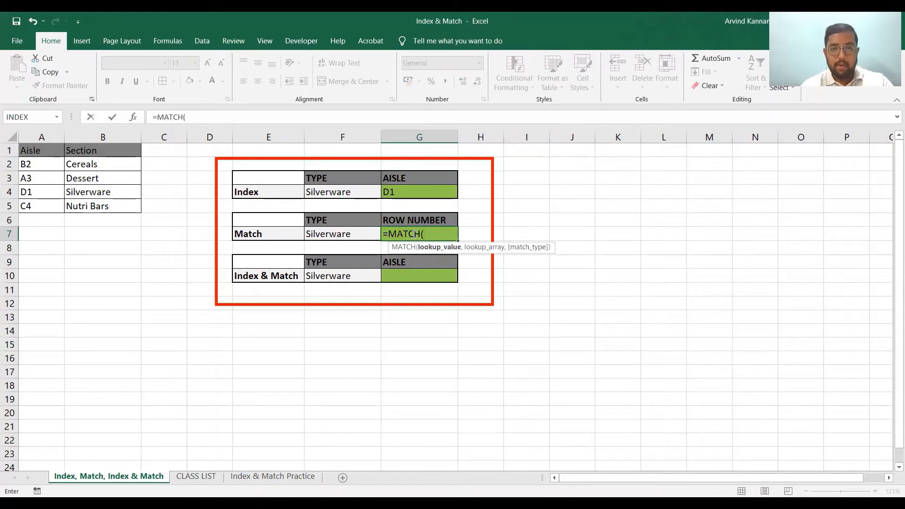
{"action": "left_click", "coordinate": [340, 236]}
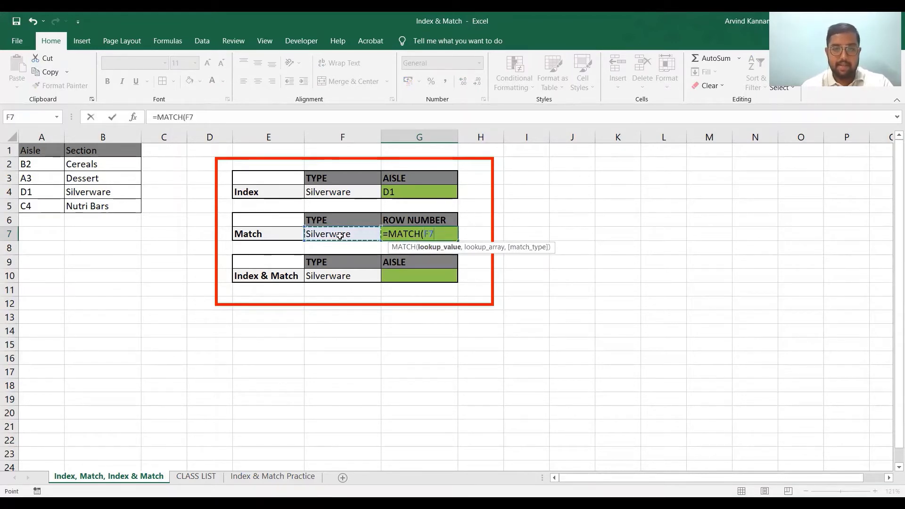
{"action": "type", "text": ","}
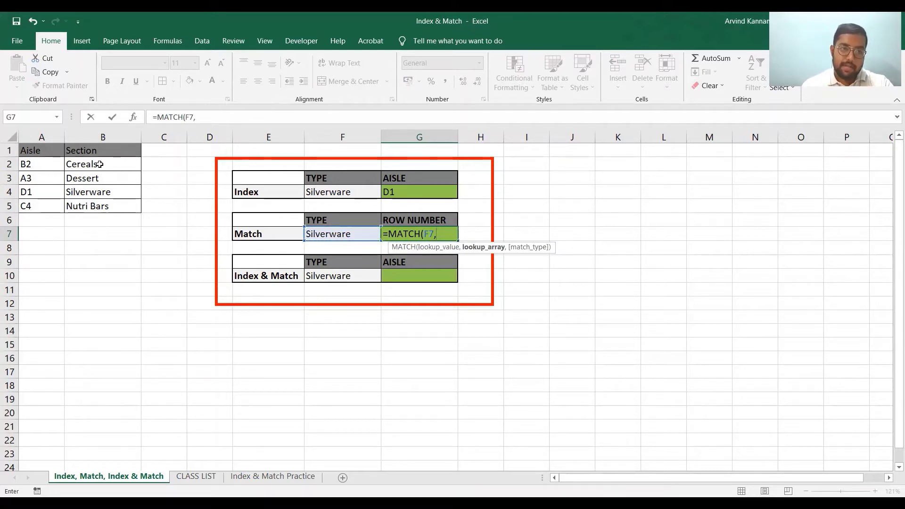
{"action": "left_click_drag", "start_coordinate": [100, 164], "coordinate": [100, 209]}
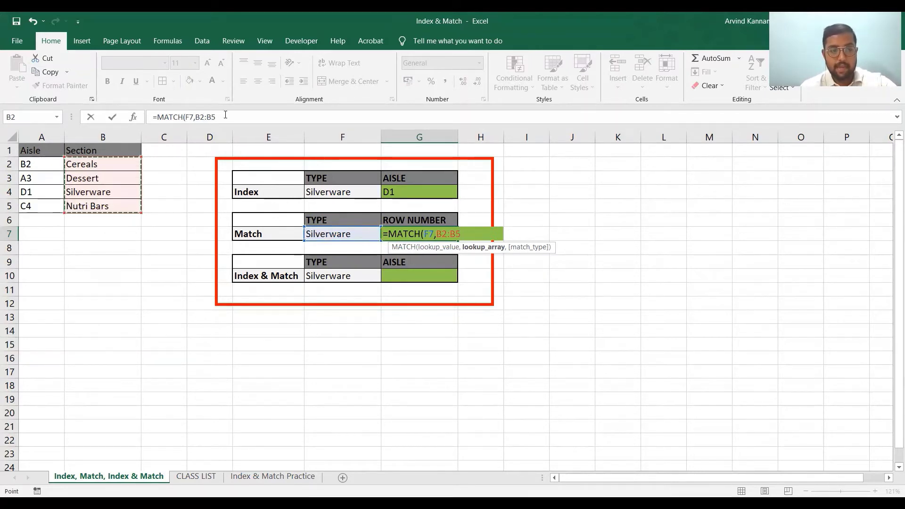
{"action": "key", "text": "F4"}
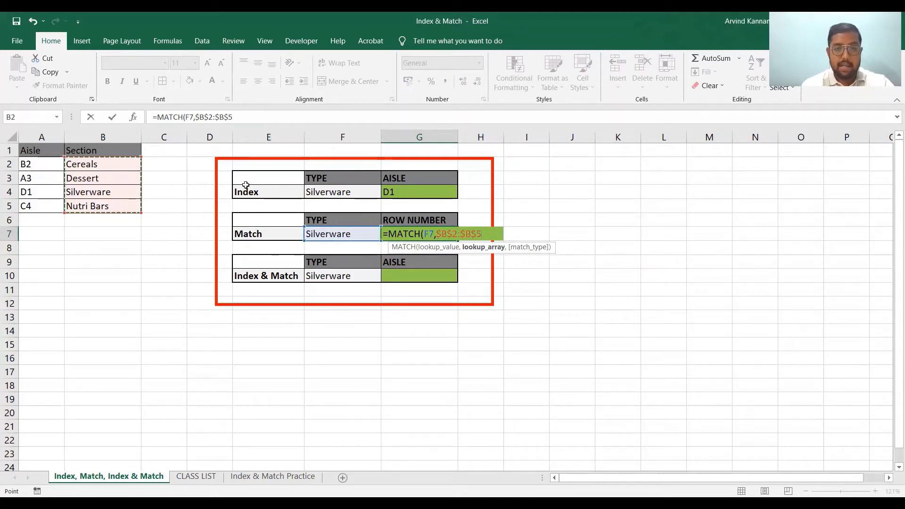
Complete the MATCH formula in G7 with match type 0 for an exact match
{"action": "type", "text": ","}
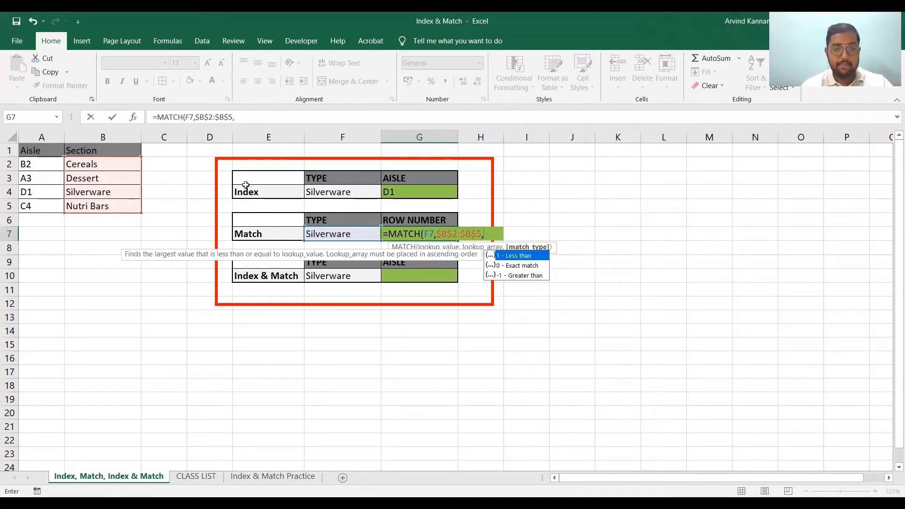
{"action": "key", "text": "Down"}
{"action": "key", "text": "Tab"}
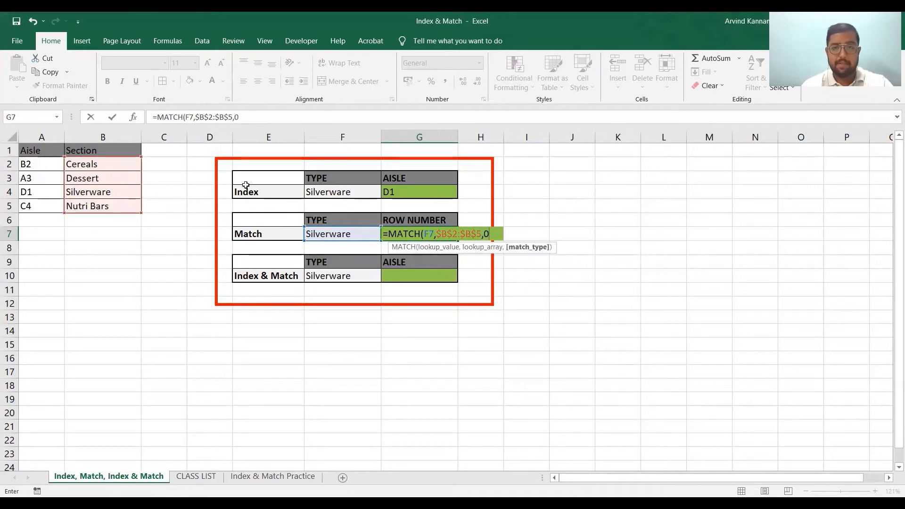
{"action": "type", "text": ")"}
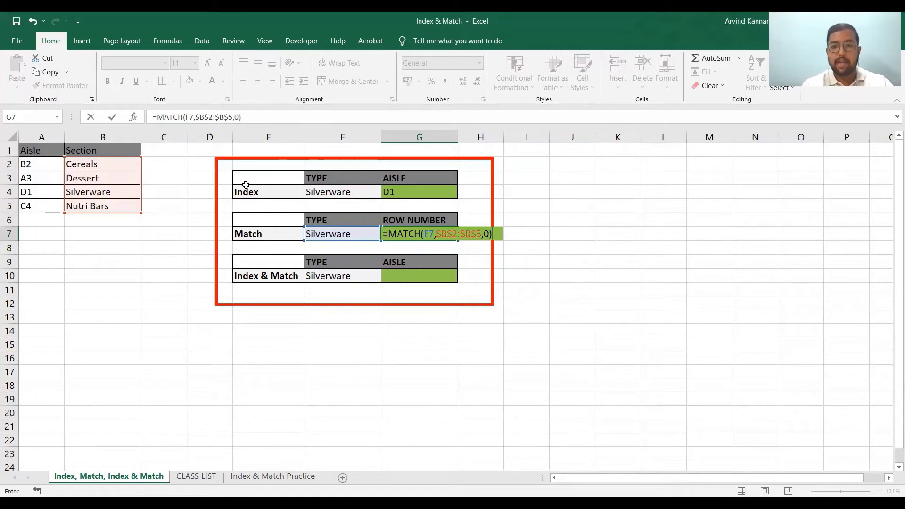
{"action": "key", "text": "Return"}
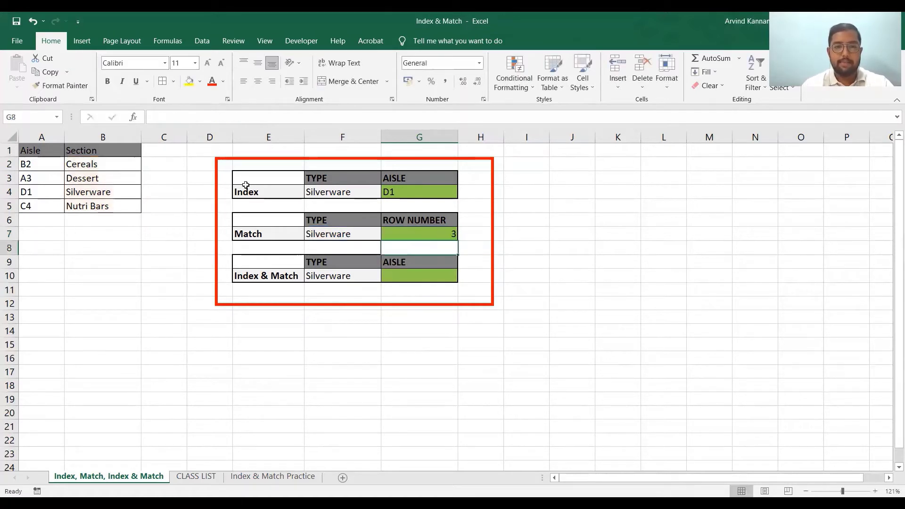
{"action": "key", "text": "Up"}
{"action": "key", "text": "Up"}
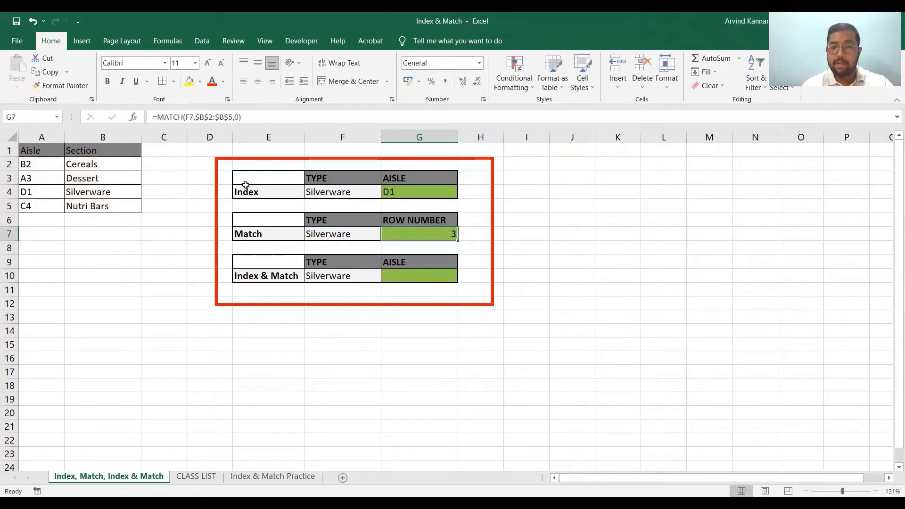
Test the MATCH formula by changing the type in F7 to Dessert, and undo that change
{"action": "key", "text": "Down"}
{"action": "key", "text": "Left"}
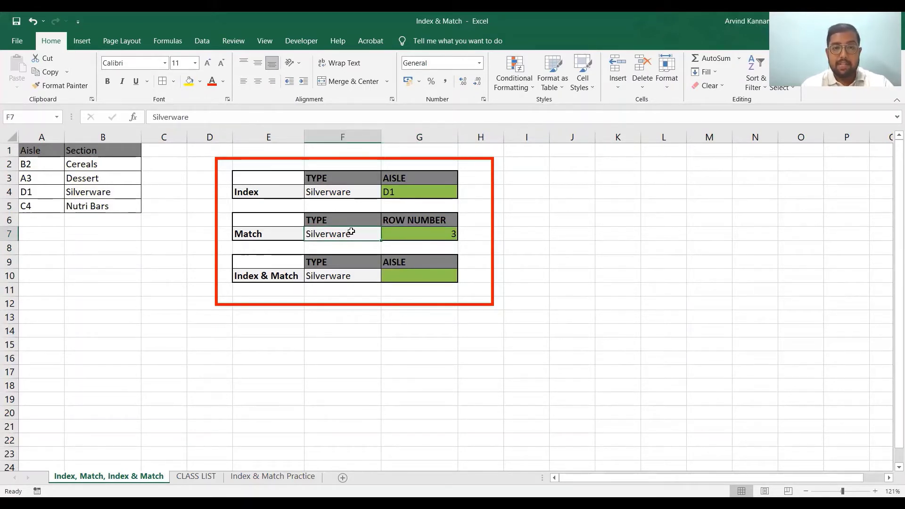
{"action": "type", "text": "Dessert"}
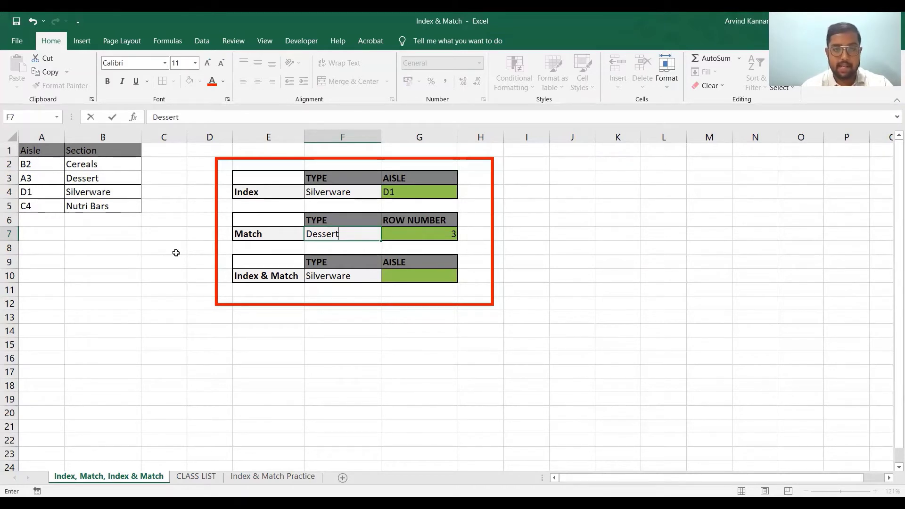
{"action": "key", "text": "Return"}
{"action": "key", "text": "Up"}
{"action": "key", "text": "Right"}
{"action": "key", "text": "Left"}
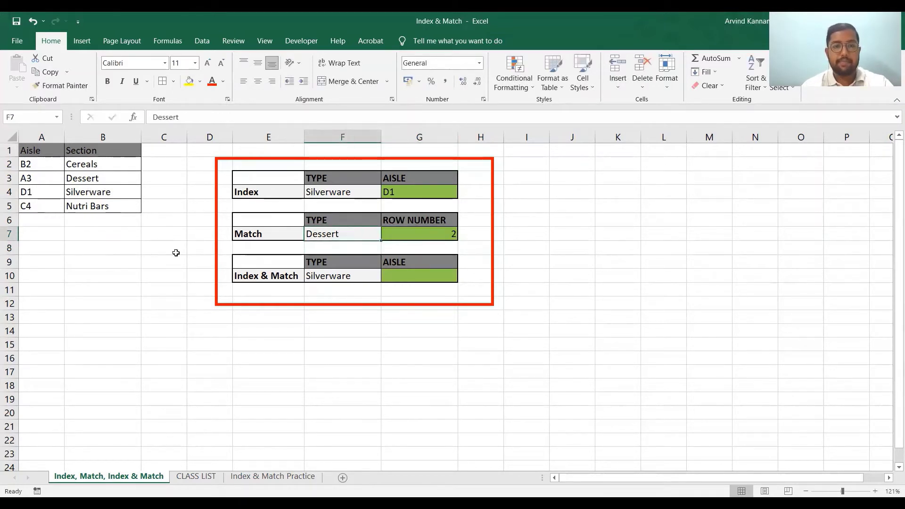
{"action": "left_click", "coordinate": [33, 21]}
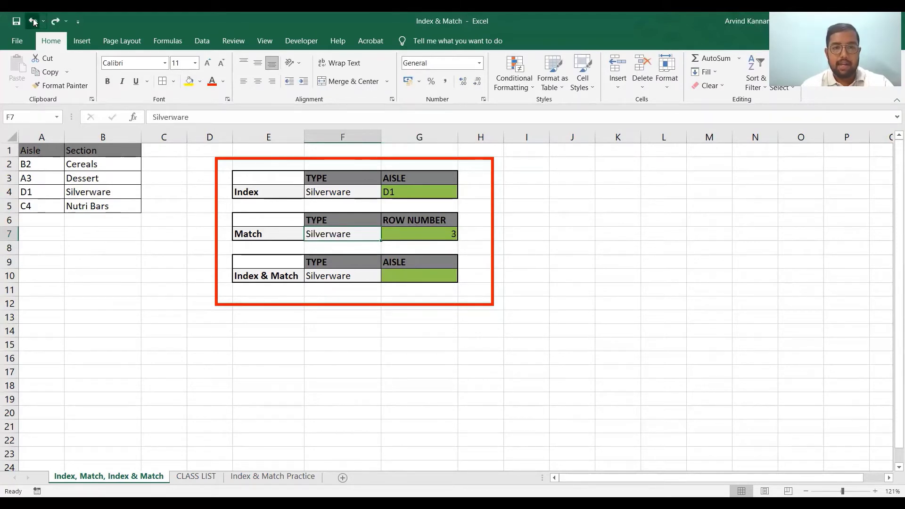
Compare the MATCH formula in G7 with the INDEX formula in G4, examining the INDEX formula's row number argument
{"action": "left_click", "coordinate": [443, 231]}
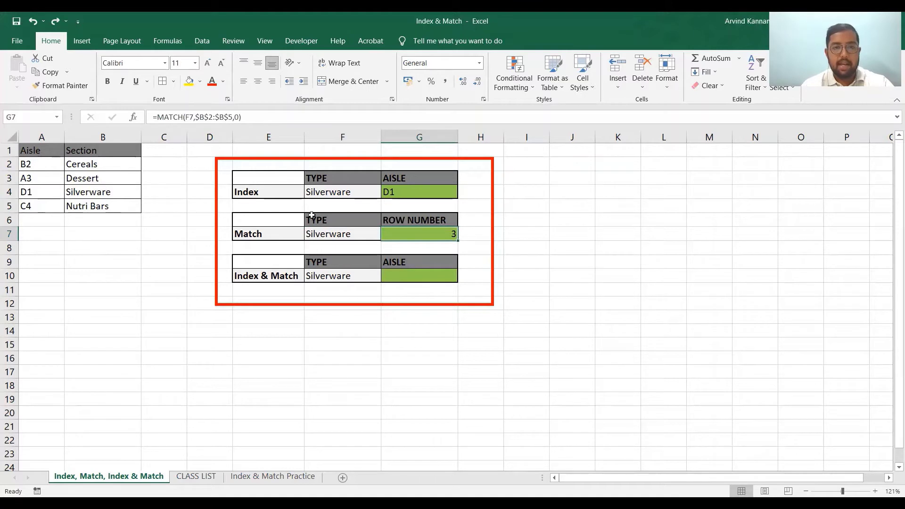
{"action": "left_click", "coordinate": [418, 192]}
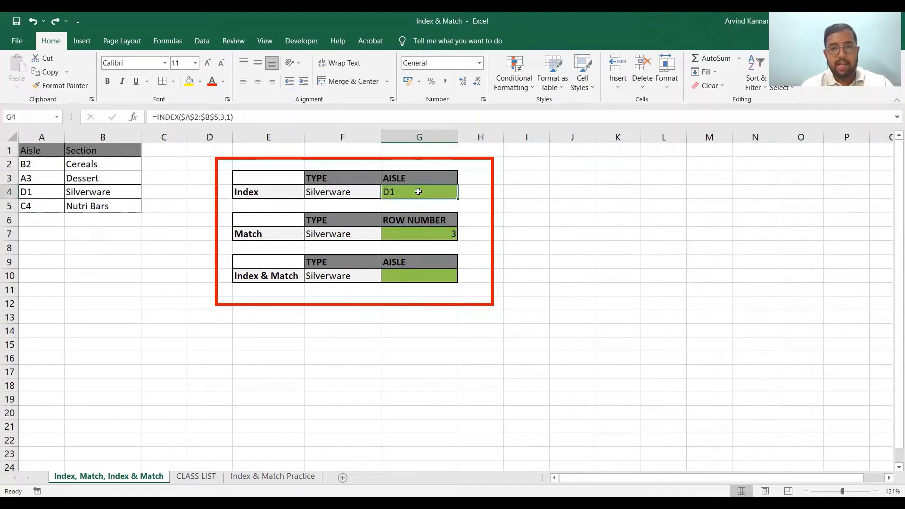
{"action": "left_click", "coordinate": [423, 231]}
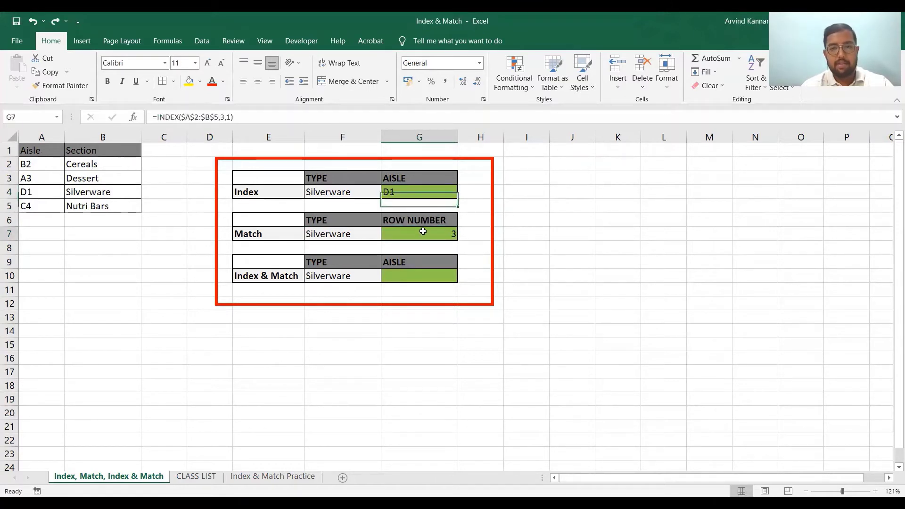
{"action": "left_click", "coordinate": [408, 192]}
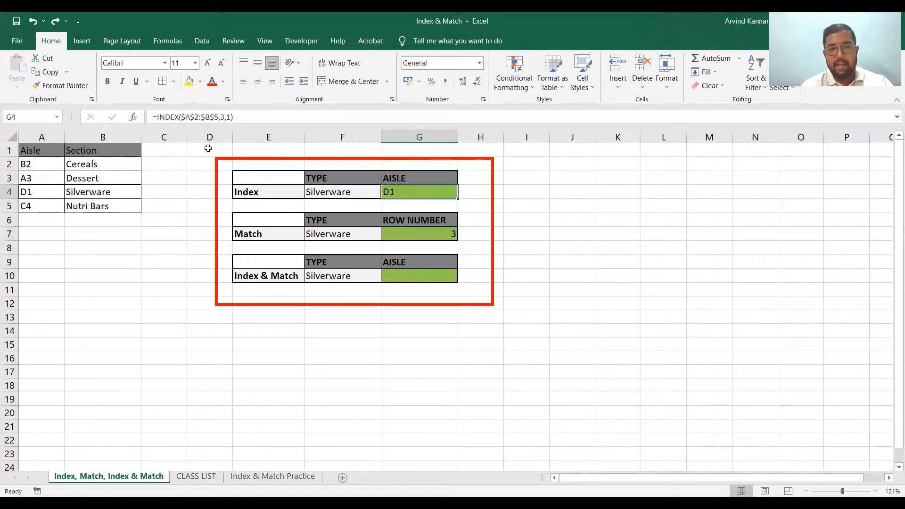
{"action": "left_click", "coordinate": [225, 117]}
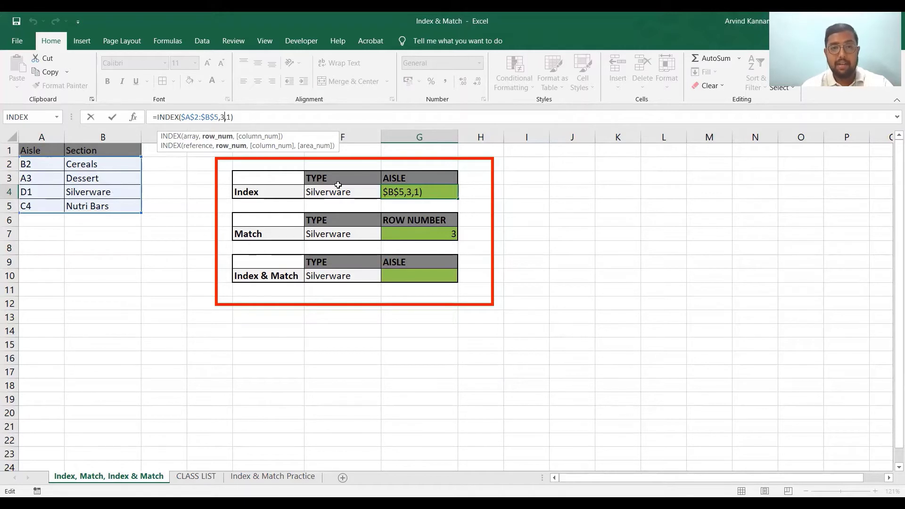
{"action": "key", "text": "Return"}
{"action": "left_click", "coordinate": [432, 234]}
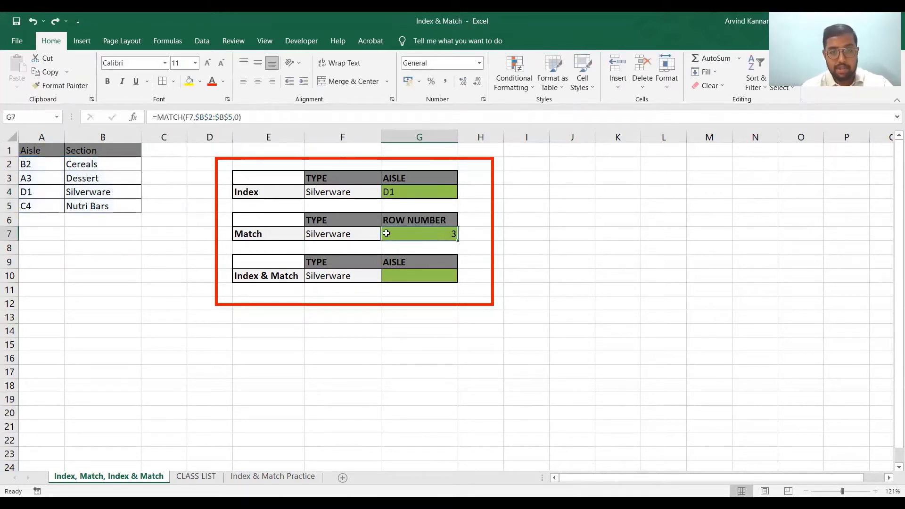
Review the MATCH lookup value in F7, the Section entries in B2:B5 and the whole lookup range A2:B5
{"action": "left_click", "coordinate": [339, 236]}
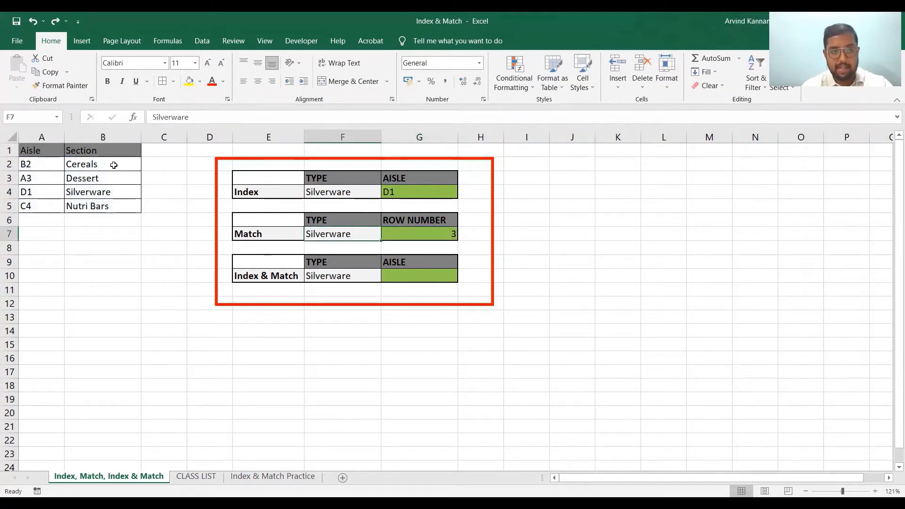
{"action": "left_click_drag", "start_coordinate": [113, 165], "coordinate": [117, 204]}
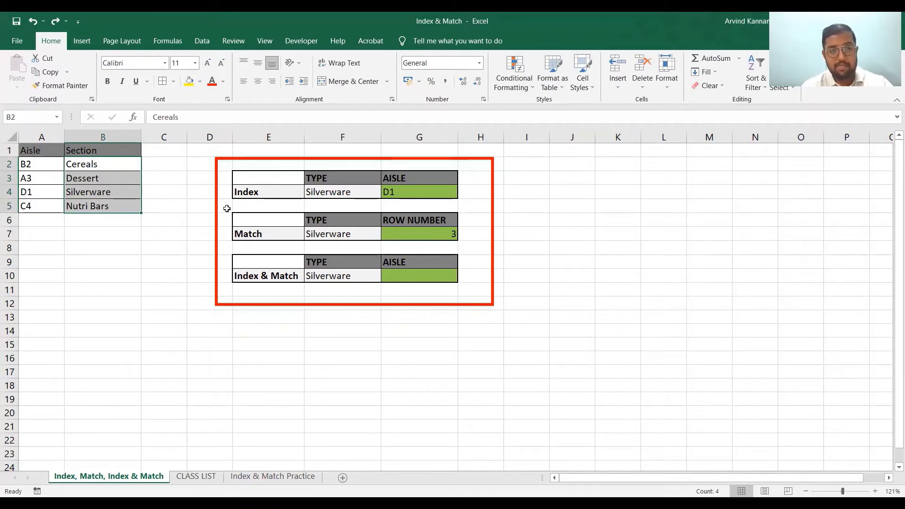
{"action": "left_click", "coordinate": [113, 195]}
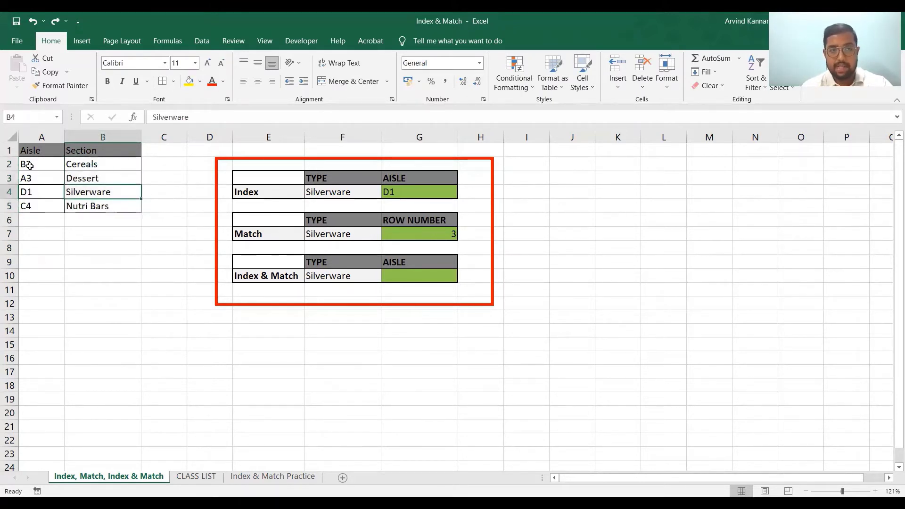
{"action": "left_click_drag", "start_coordinate": [29, 165], "coordinate": [107, 206]}
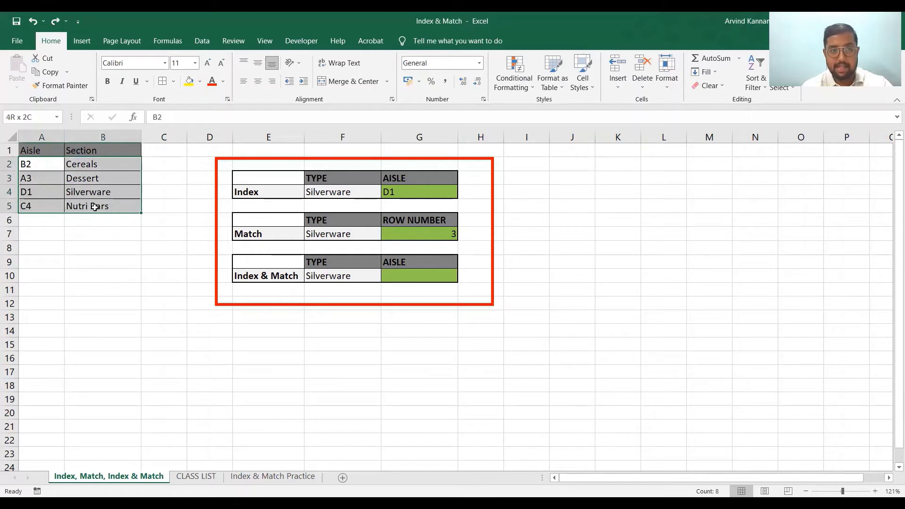
{"action": "left_click", "coordinate": [430, 233]}
Start an INDEX formula in G10 with the absolute range $A$2:$B$5 as its array
{"action": "left_click", "coordinate": [400, 280]}
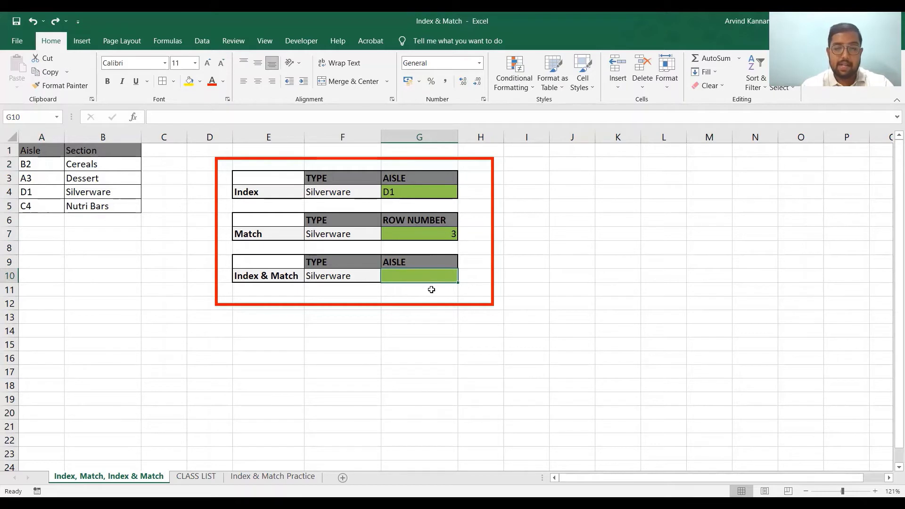
{"action": "type", "text": "="}
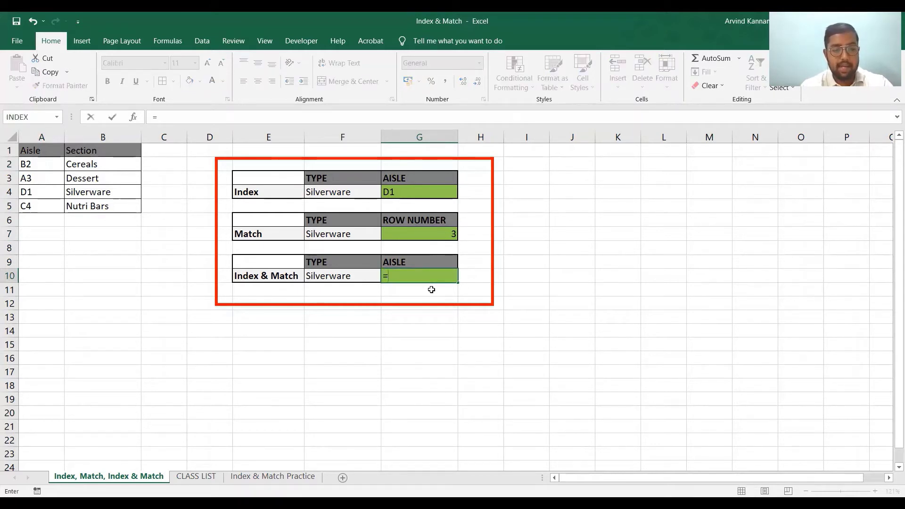
{"action": "type", "text": "index"}
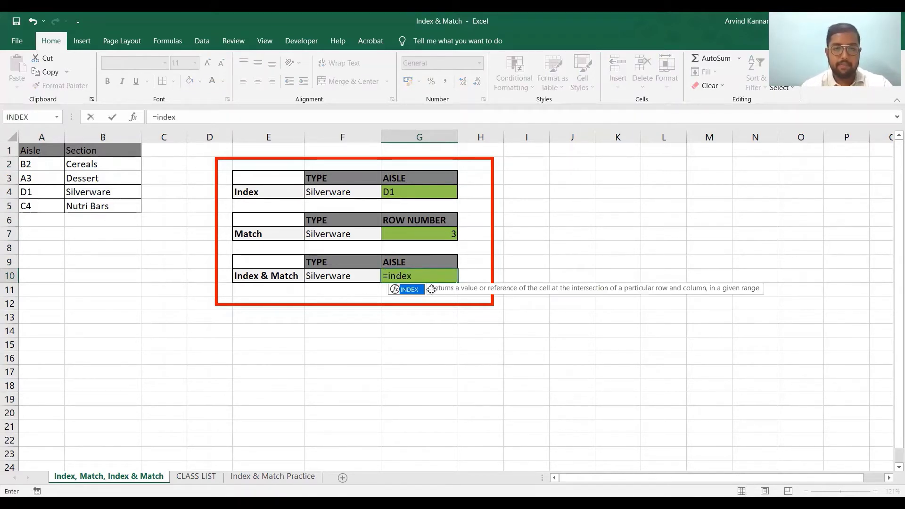
{"action": "key", "text": "Tab"}
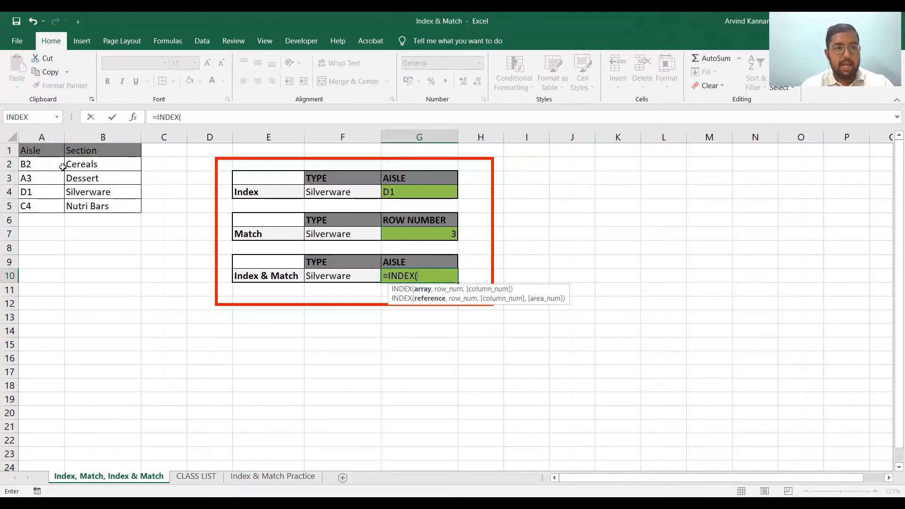
{"action": "left_click", "coordinate": [56, 166]}
{"action": "left_click", "coordinate": [113, 210], "text": "shift"}
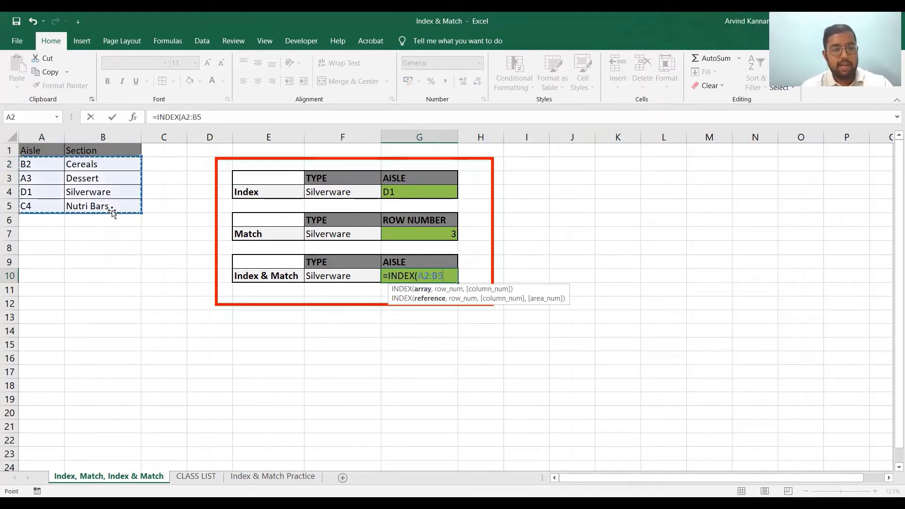
{"action": "key", "text": "F4"}
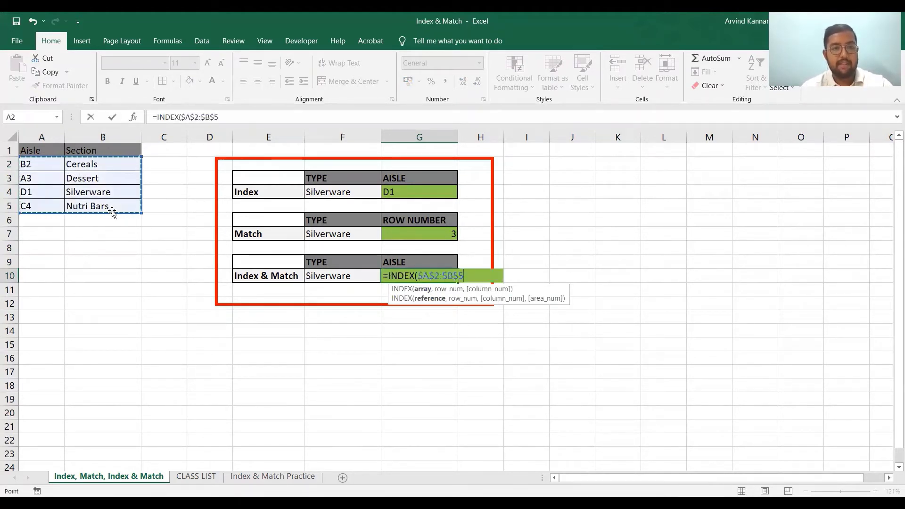
{"action": "type", "text": ","}
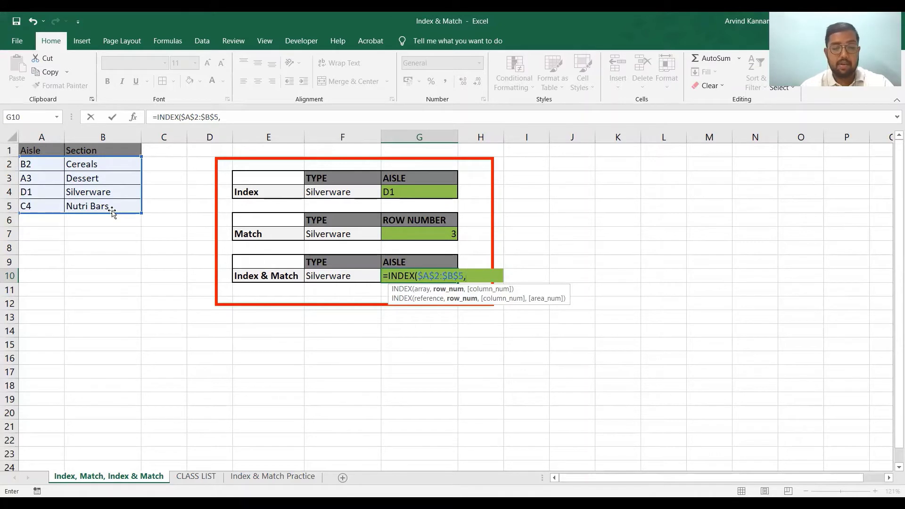
Nest a MATCH function as the row number argument of the G10 formula, with F10 as the lookup value
{"action": "type", "text": "m"}
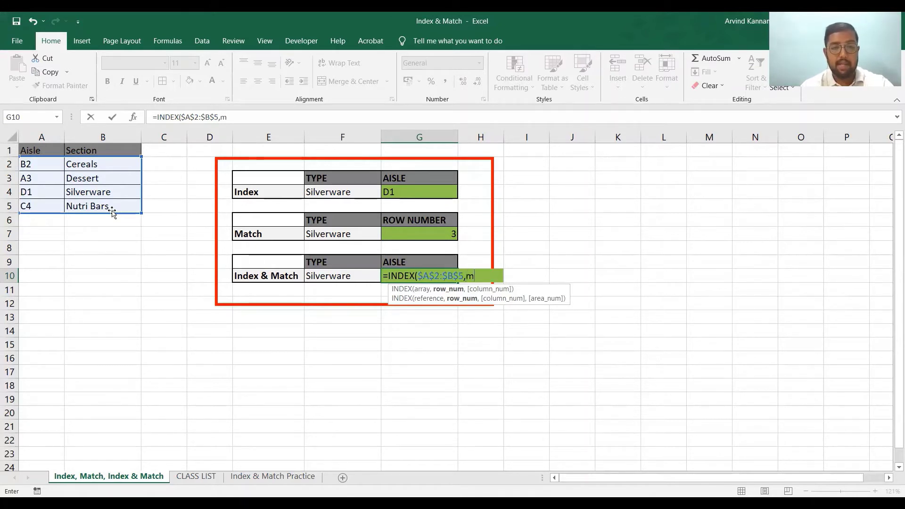
{"action": "type", "text": "at"}
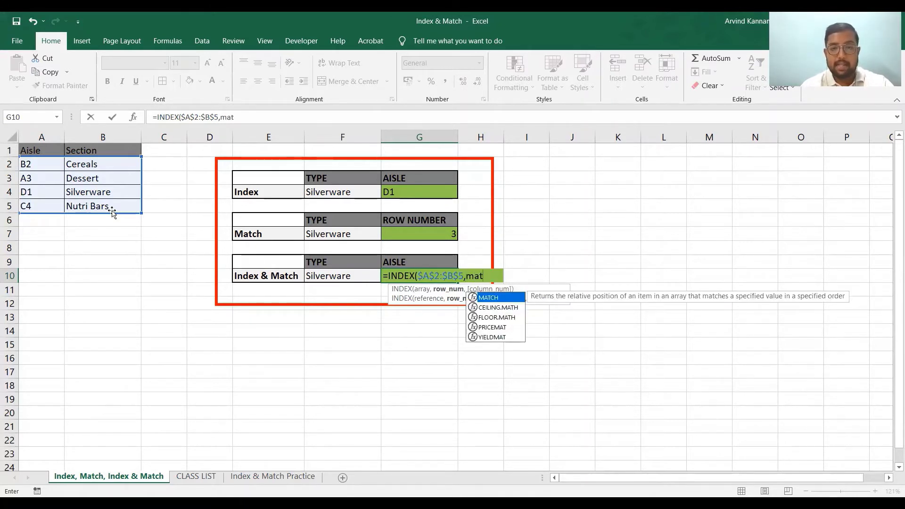
{"action": "key", "text": "Tab"}
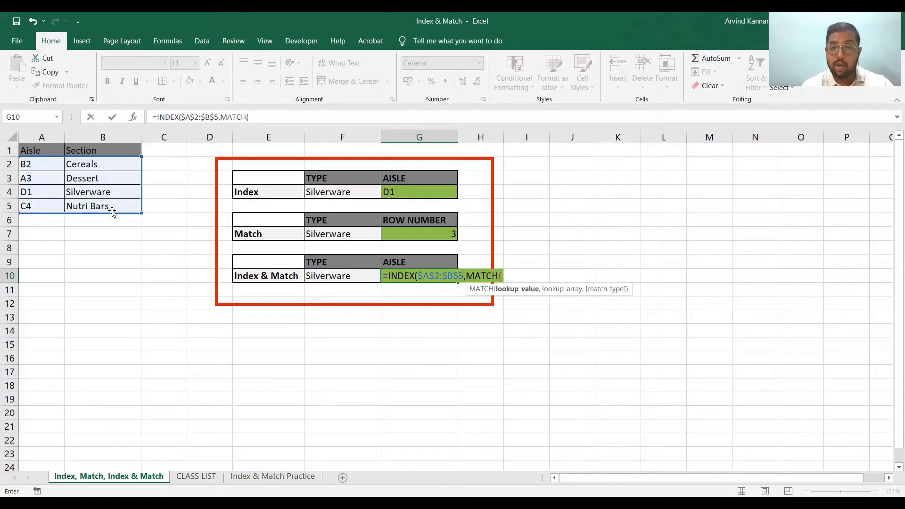
{"action": "key", "text": "Left"}
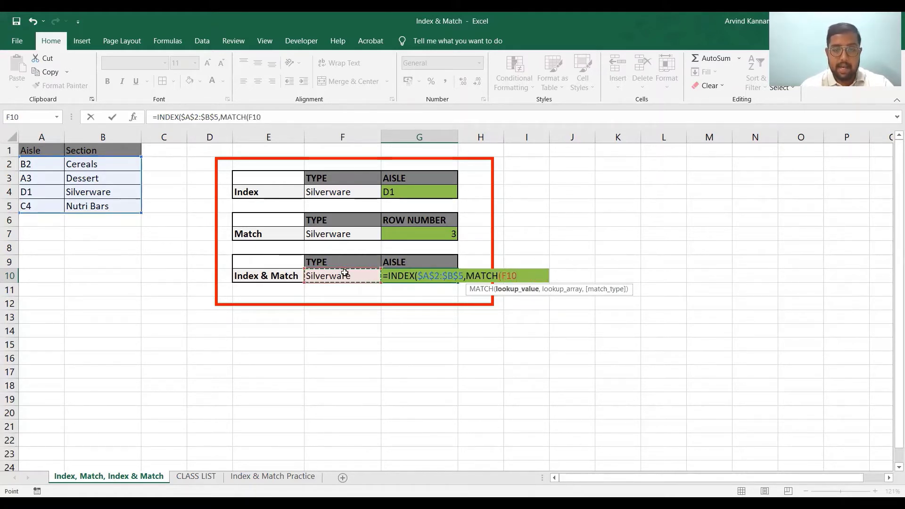
{"action": "type", "text": ","}
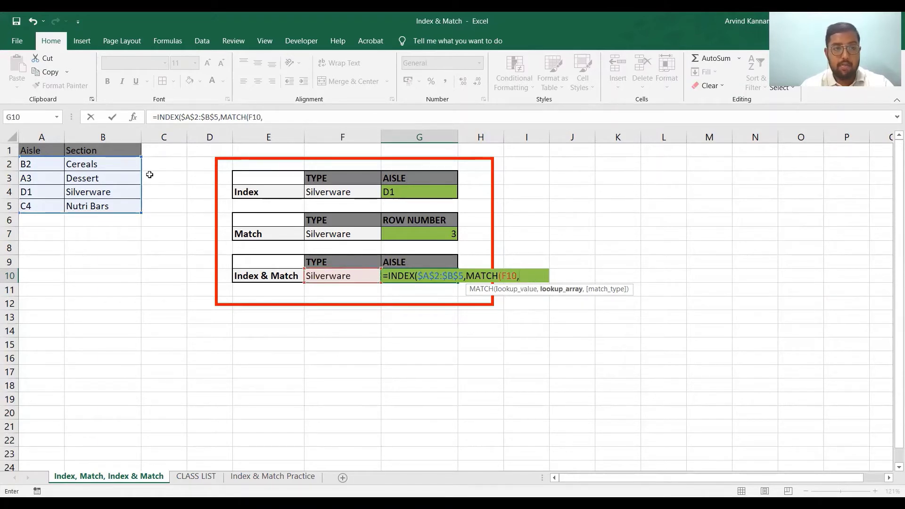
Complete the nested MATCH with the absolute lookup array $B$2:$B$5 and match type 0 for an exact match
{"action": "left_click", "coordinate": [116, 165]}
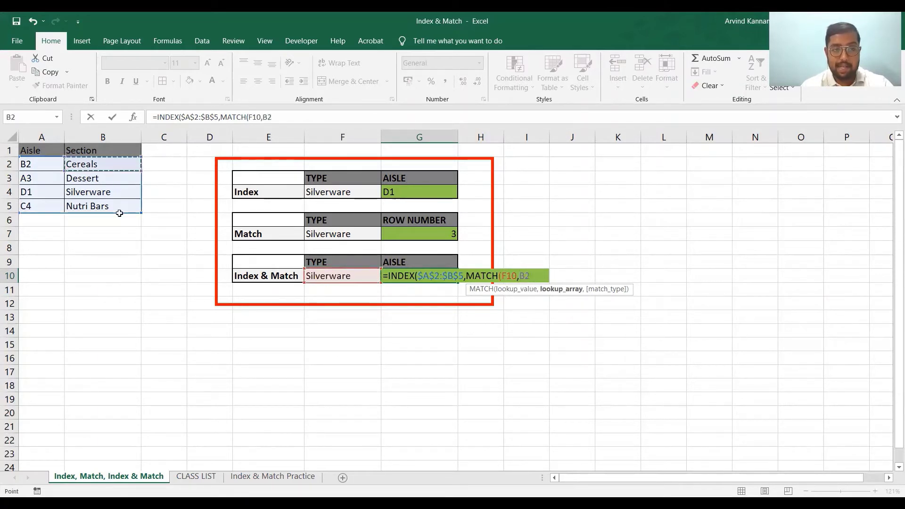
{"action": "left_click", "coordinate": [120, 207], "text": "shift"}
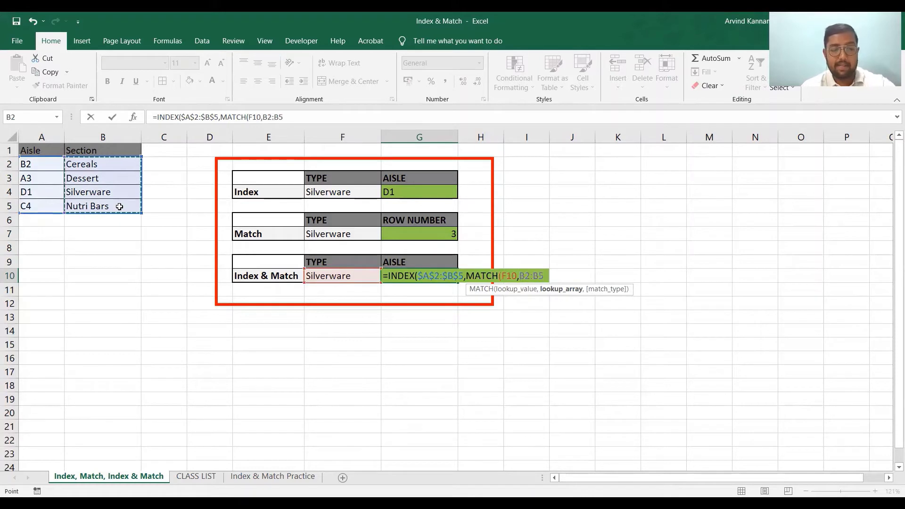
{"action": "key", "text": "F4"}
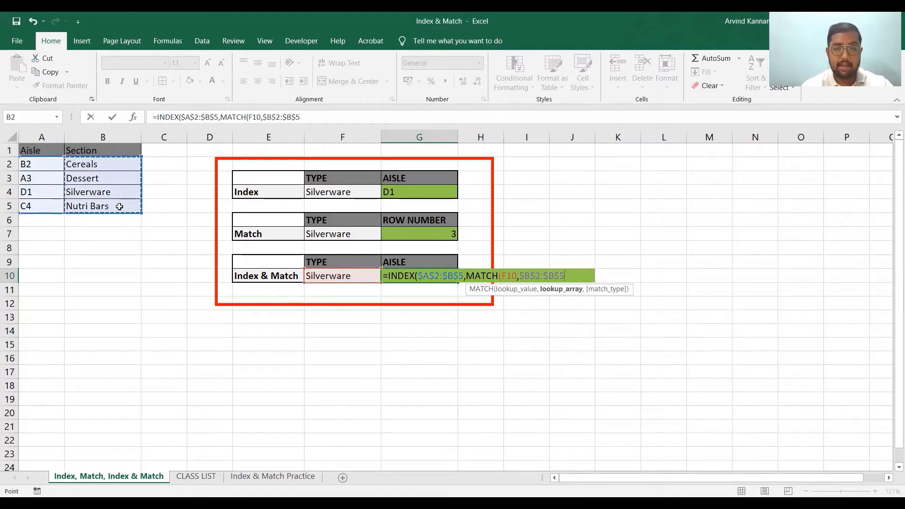
{"action": "type", "text": ","}
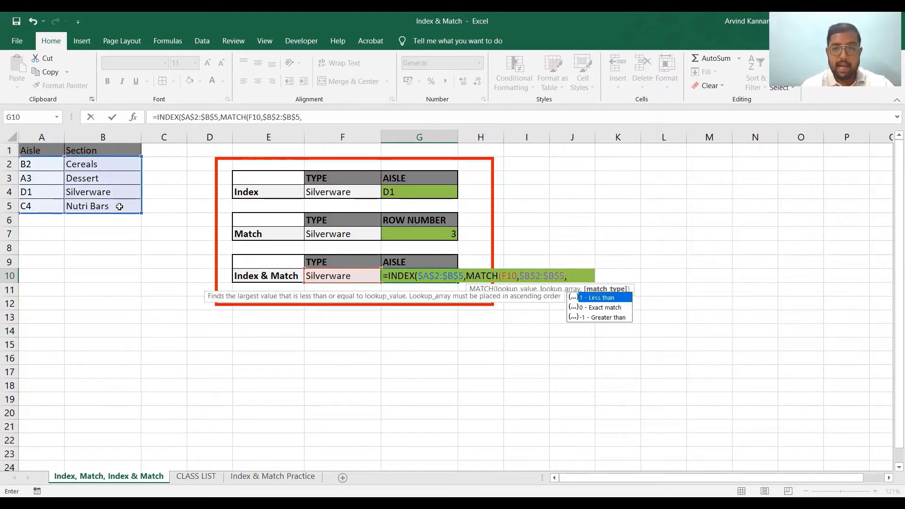
{"action": "type", "text": "0"}
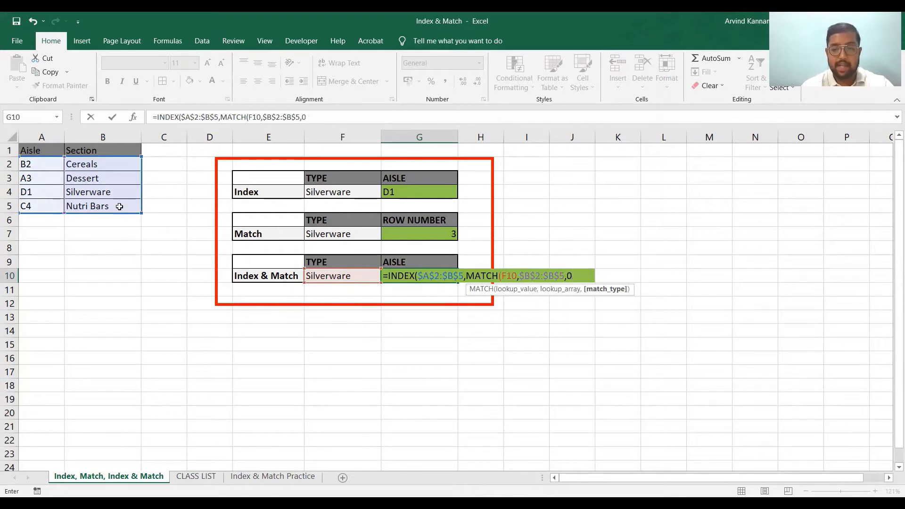
{"action": "type", "text": ")"}
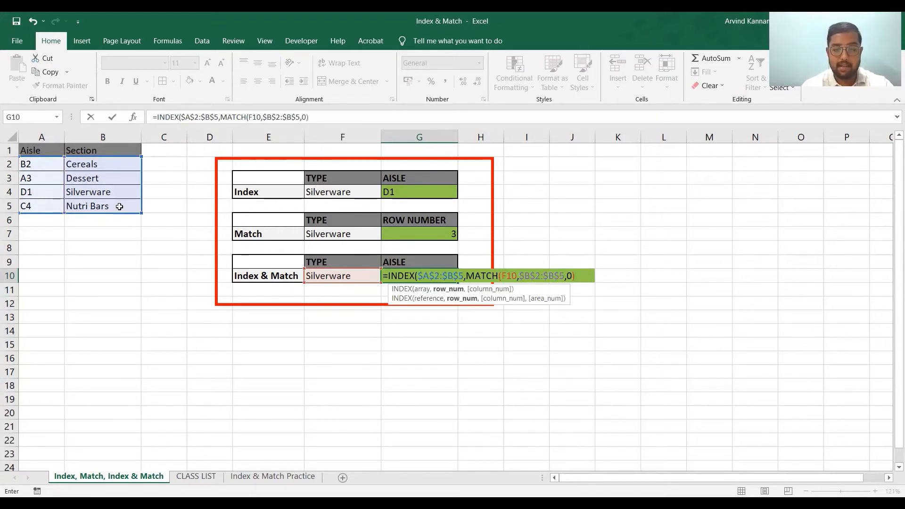
Finish the G10 INDEX formula with column number 1 and enter it
{"action": "type", "text": ",1"}
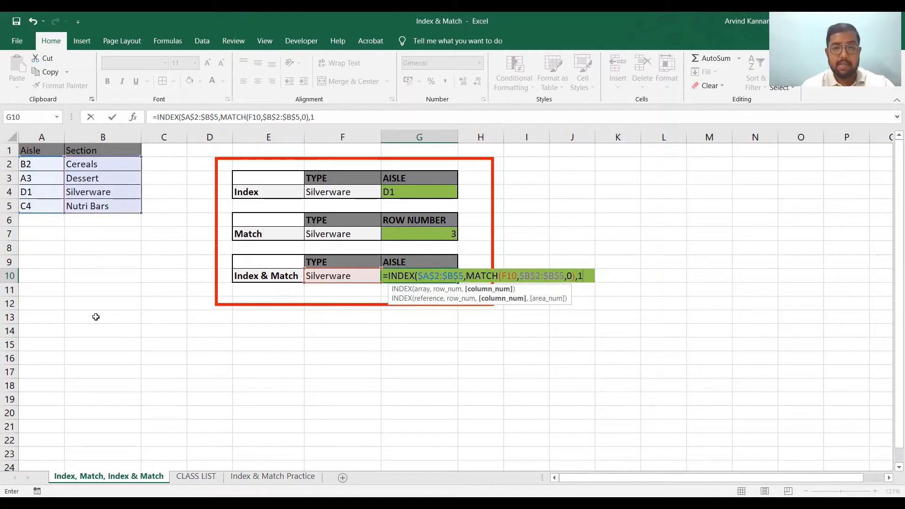
{"action": "type", "text": ")"}
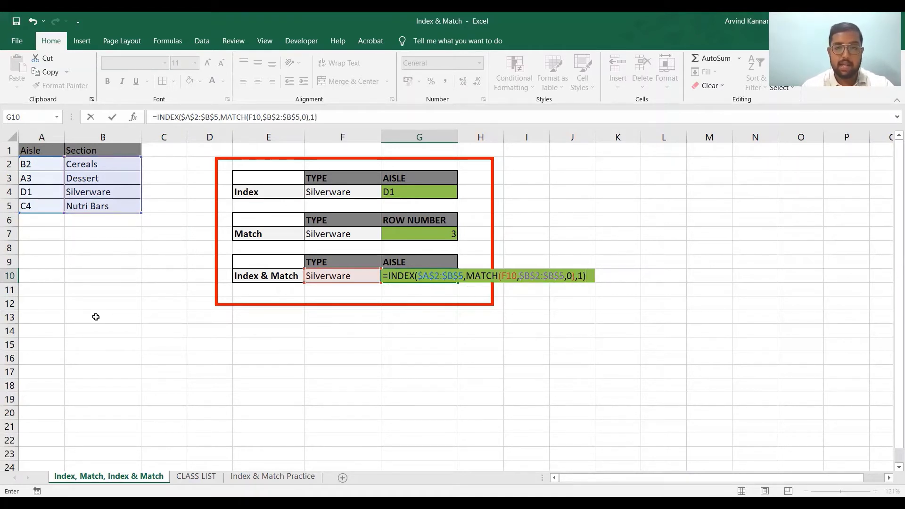
{"action": "key", "text": "Return"}
{"action": "key", "text": "Up"}
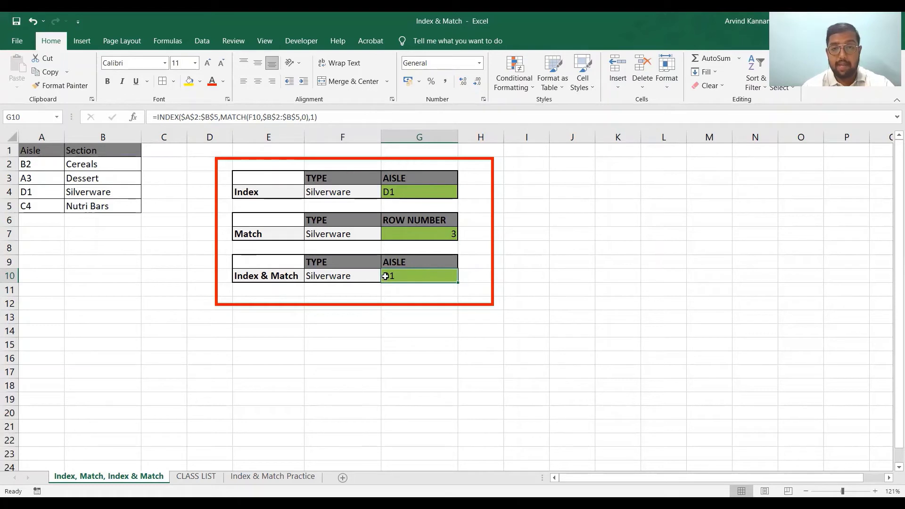
Compare the INDEX formula in G4 with the combined INDEX and MATCH formula in G10 and its lookup value in F10
{"action": "left_click", "coordinate": [431, 190]}
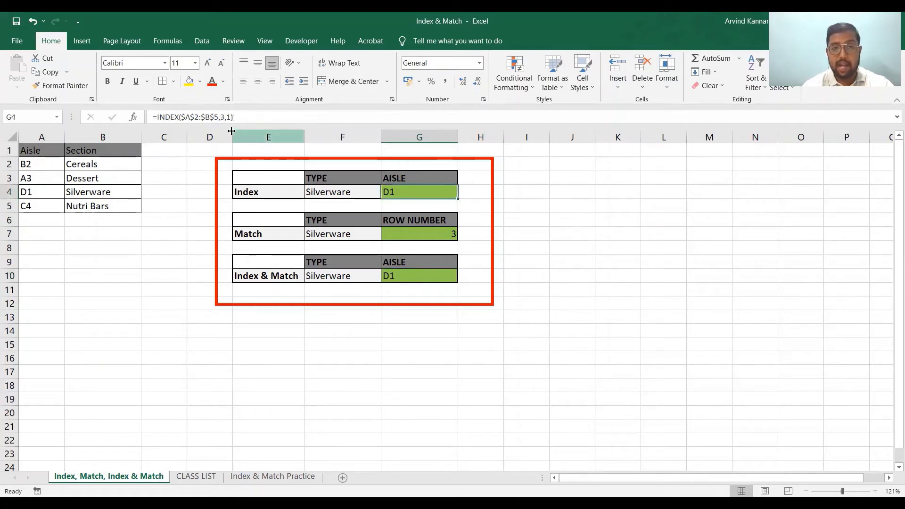
{"action": "left_click", "coordinate": [428, 276]}
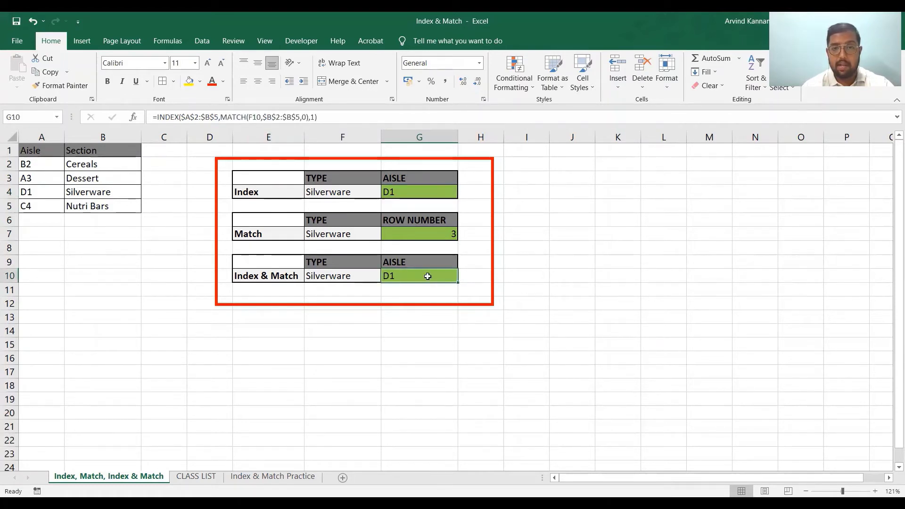
{"action": "left_click", "coordinate": [366, 279]}
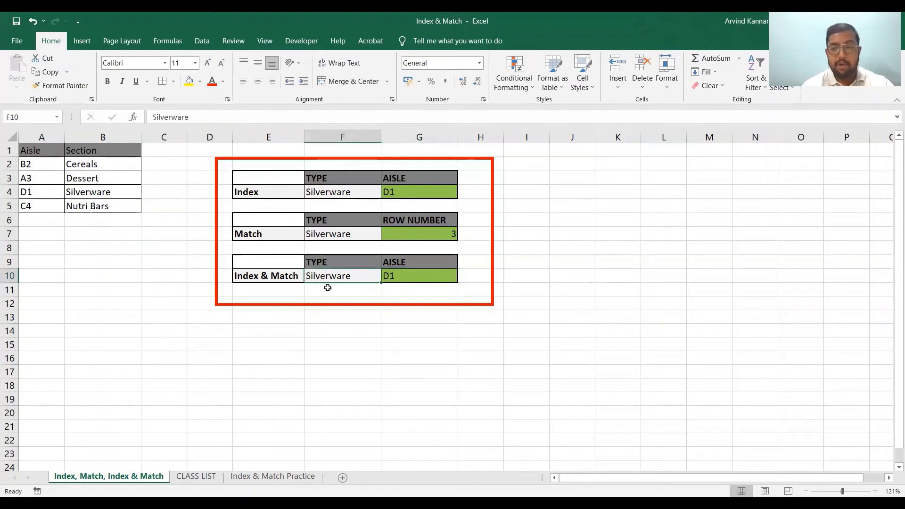
{"action": "left_click", "coordinate": [389, 280]}
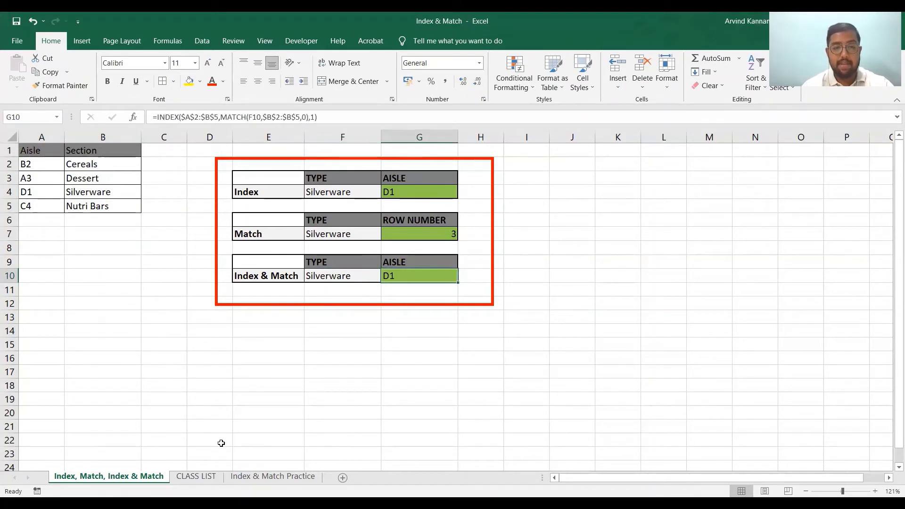
Open the CLASS LIST sheet and look through the student records
{"action": "left_click", "coordinate": [197, 477]}
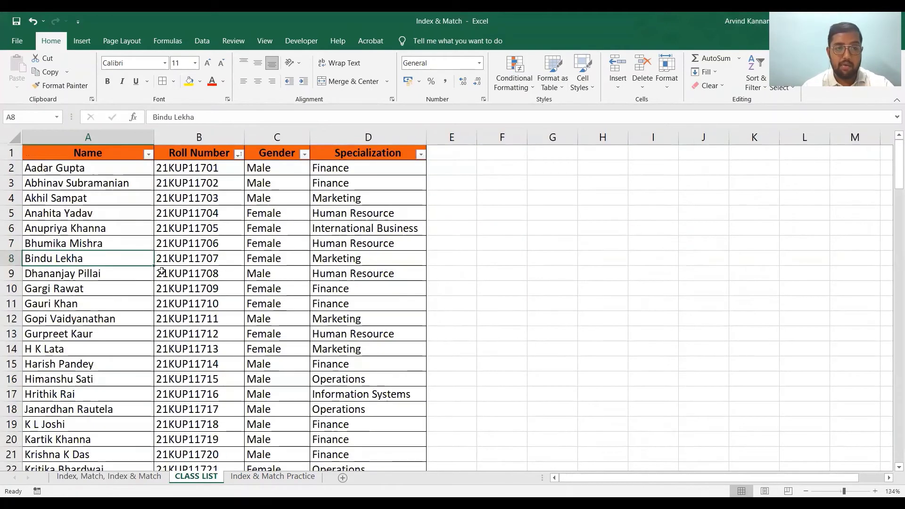
{"action": "left_click", "coordinate": [109, 226]}
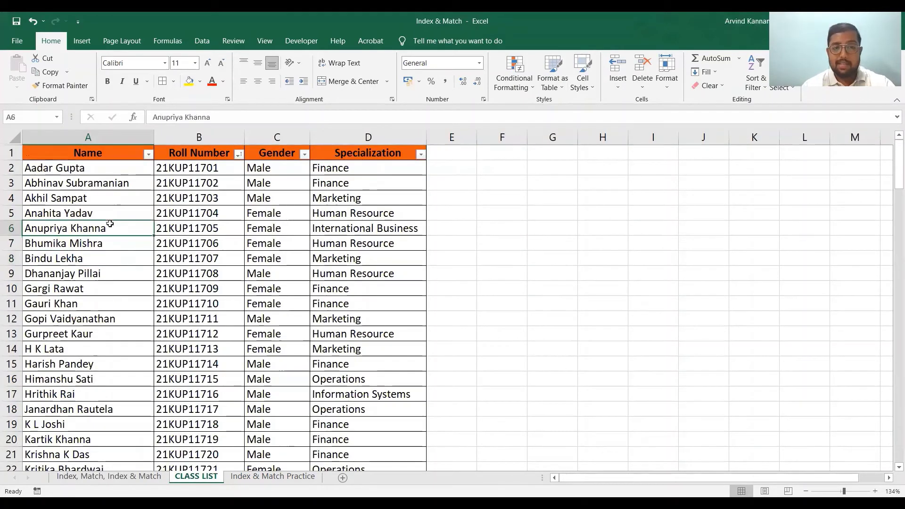
{"action": "left_click", "coordinate": [91, 167]}
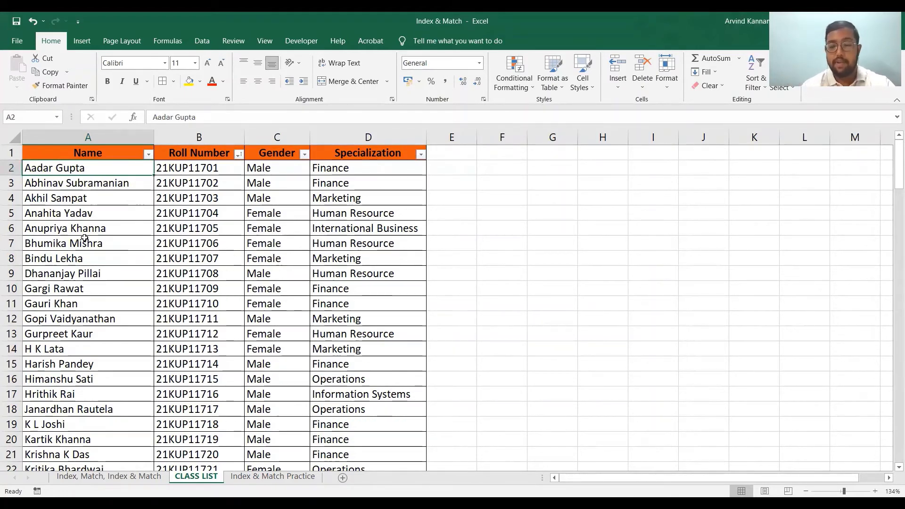
{"action": "scroll", "coordinate": [75, 221], "scroll_direction": "down", "scroll_amount": 19}
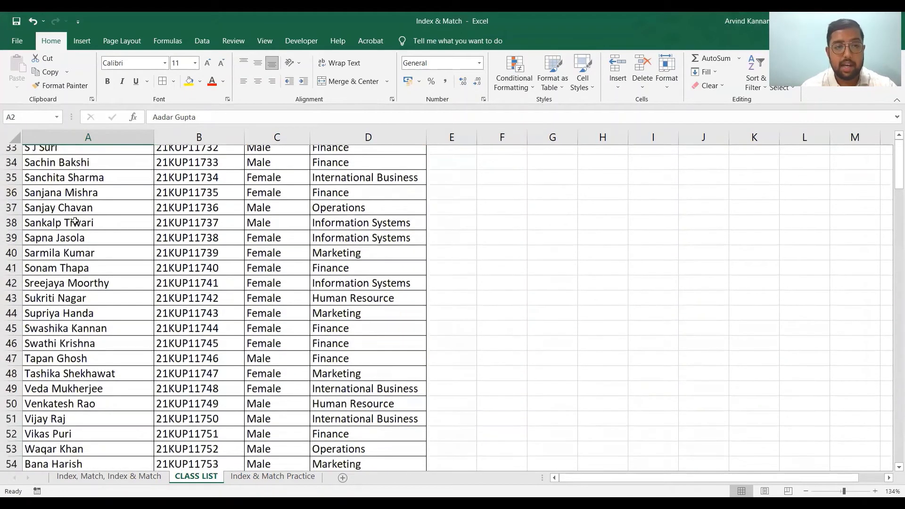
{"action": "scroll", "coordinate": [75, 221], "scroll_direction": "down", "scroll_amount": 2}
{"action": "scroll", "coordinate": [109, 221], "scroll_direction": "up", "scroll_amount": 20}
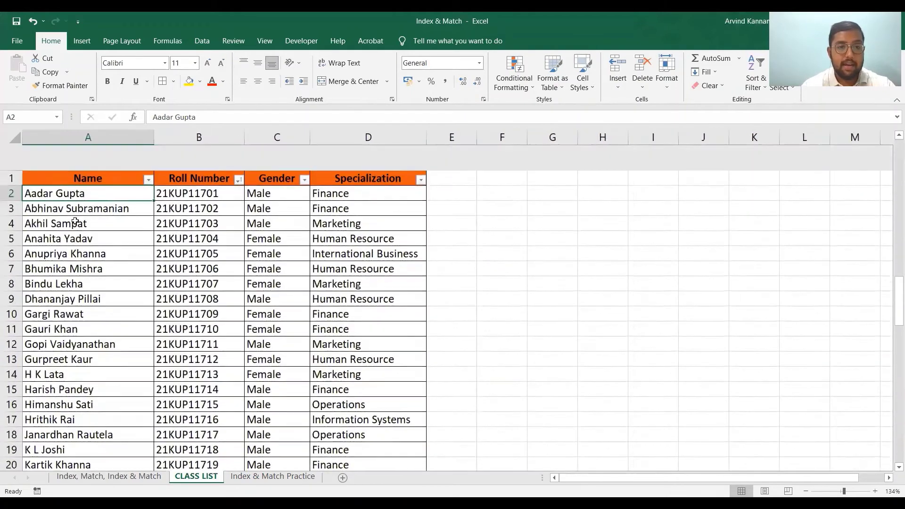
{"action": "left_click", "coordinate": [94, 183]}
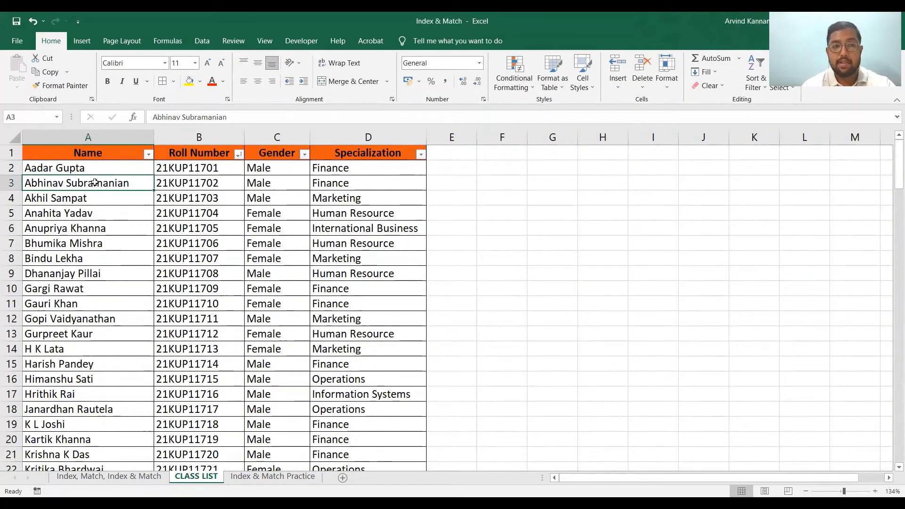
Review the Name, Roll Number, Gender and Specialization columns of the class list, and open the Index & Match Practice sheet
{"action": "left_click", "coordinate": [98, 134]}
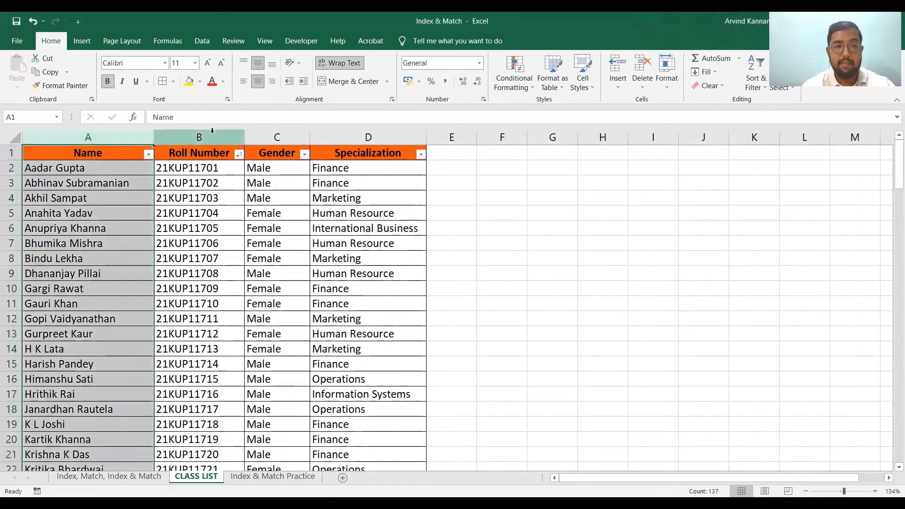
{"action": "left_click", "coordinate": [199, 137]}
{"action": "left_click", "coordinate": [265, 135]}
{"action": "left_click", "coordinate": [363, 137]}
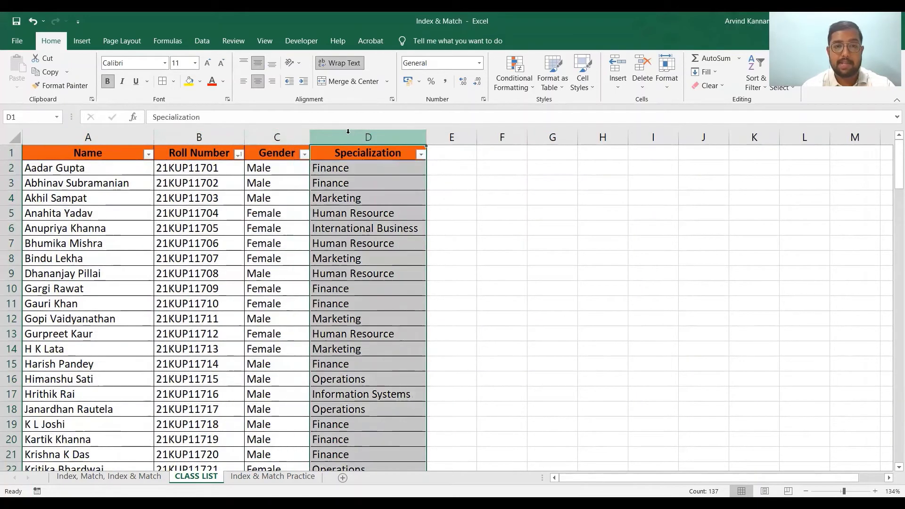
{"action": "left_click", "coordinate": [331, 231]}
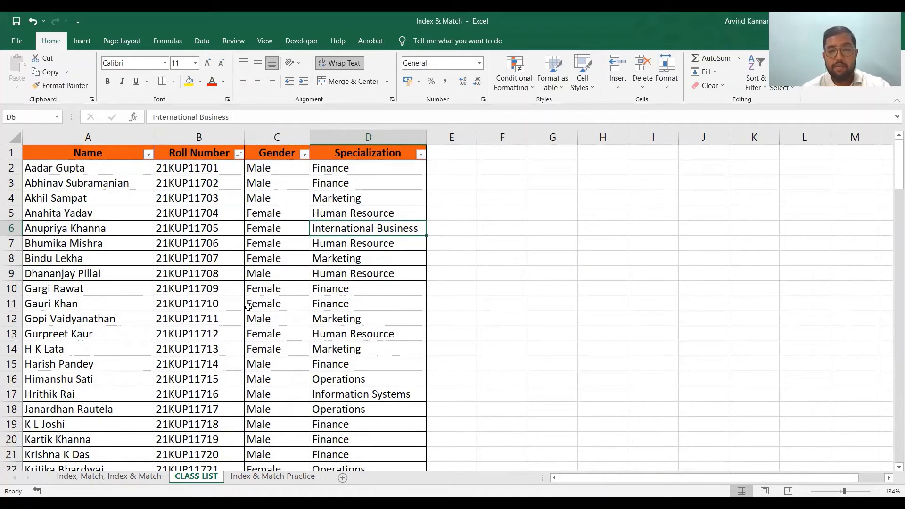
{"action": "left_click", "coordinate": [253, 476]}
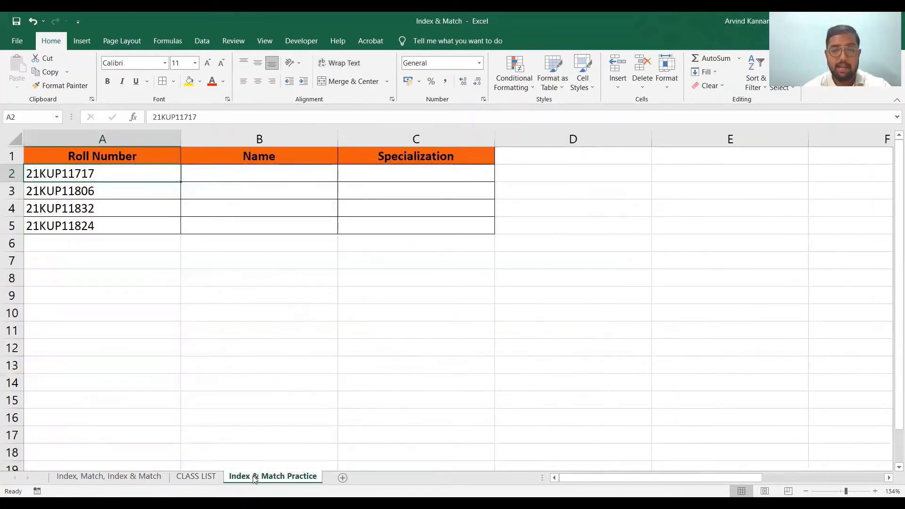
Review the listed roll numbers and the Name and Specialization columns on the Index & Match Practice sheet
{"action": "left_click", "coordinate": [204, 176]}
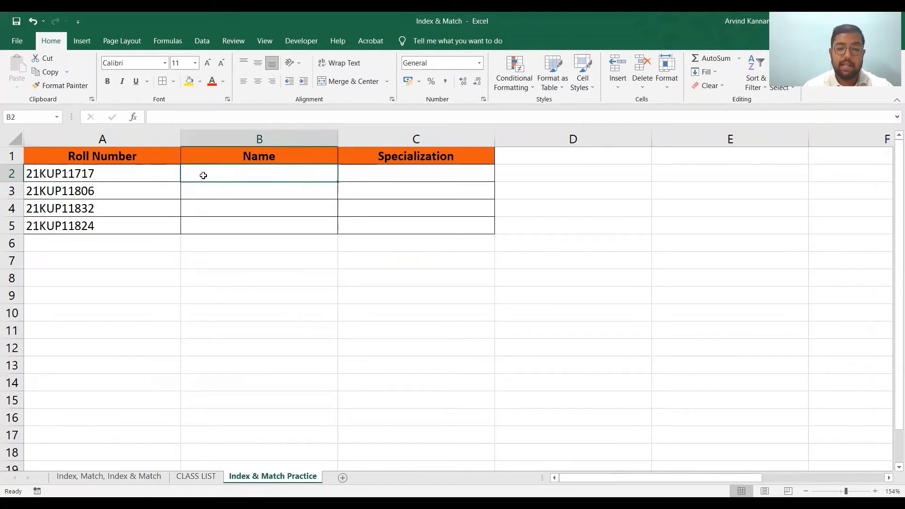
{"action": "key", "text": "Left"}
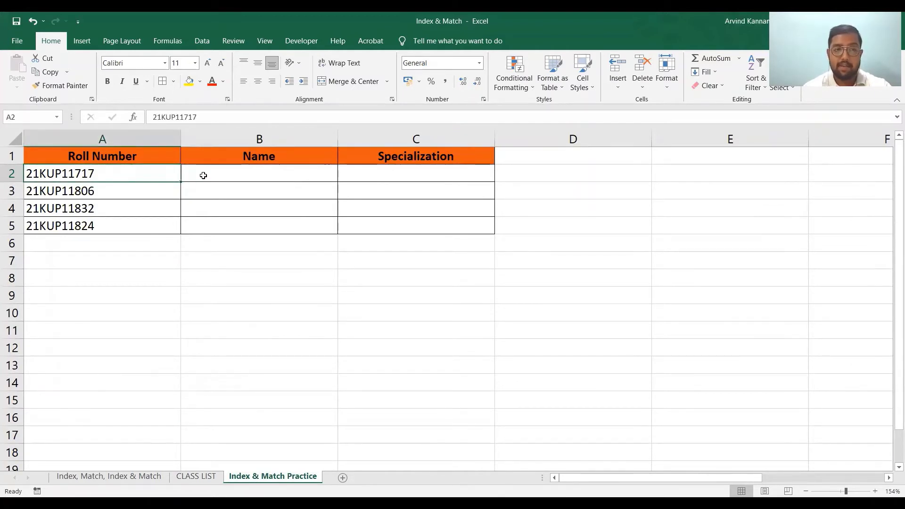
{"action": "key", "text": "Down"}
{"action": "key", "text": "Down"}
{"action": "key", "text": "Down"}
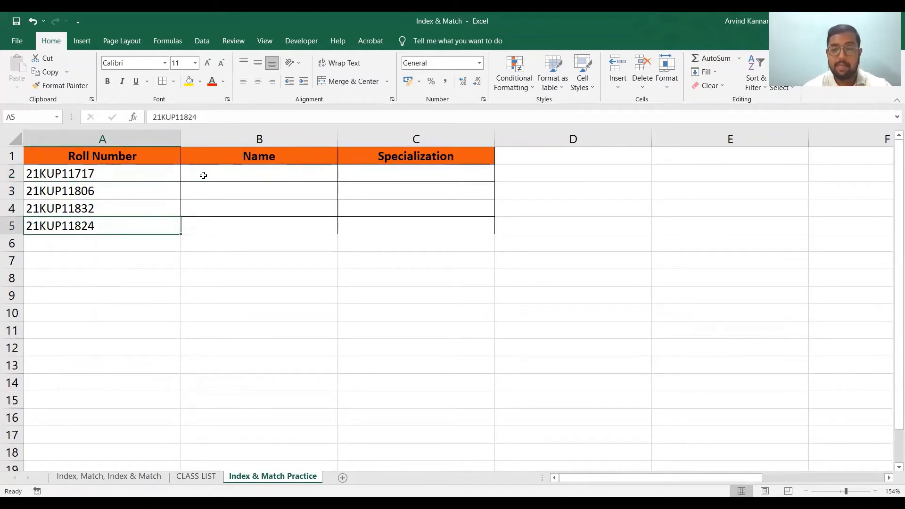
{"action": "key", "text": "Right"}
{"action": "key", "text": "Up"}
{"action": "key", "text": "Up"}
{"action": "key", "text": "Up"}
{"action": "key", "text": "Up"}
{"action": "key", "text": "Right"}
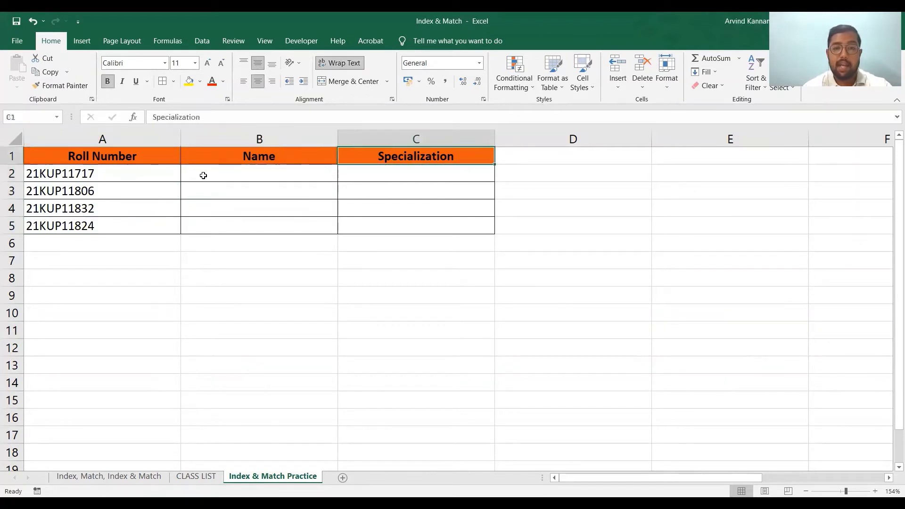
Start an INDEX formula in B2 with the absolute range $A$2:$D$137 of the CLASS LIST sheet as its array
{"action": "key", "text": "Down"}
{"action": "key", "text": "Left"}
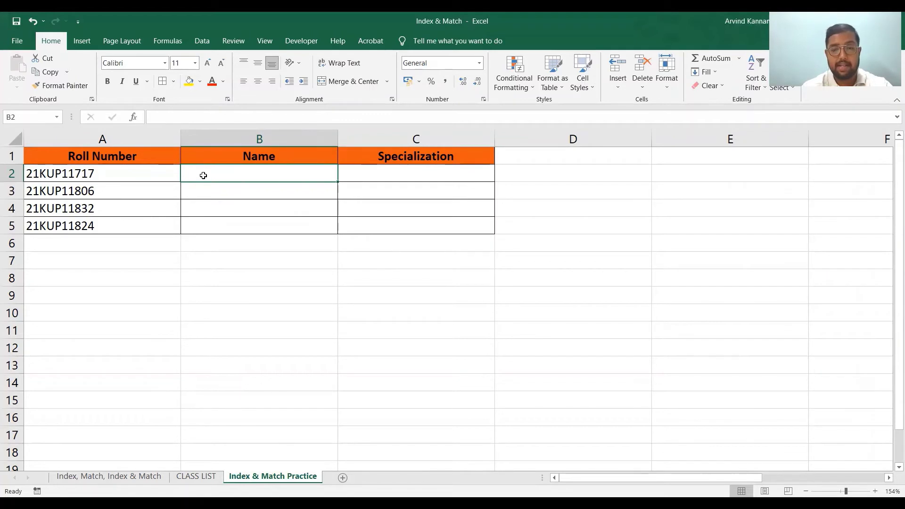
{"action": "type", "text": "="}
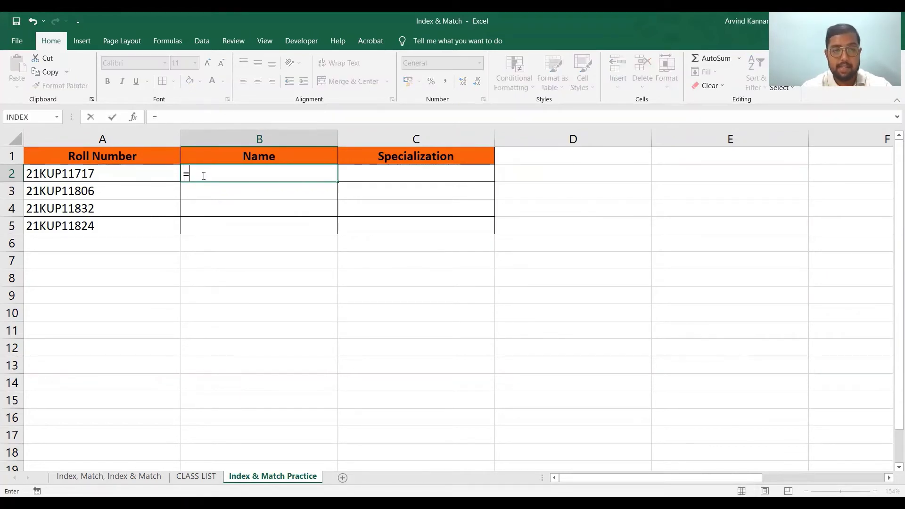
{"action": "type", "text": "i"}
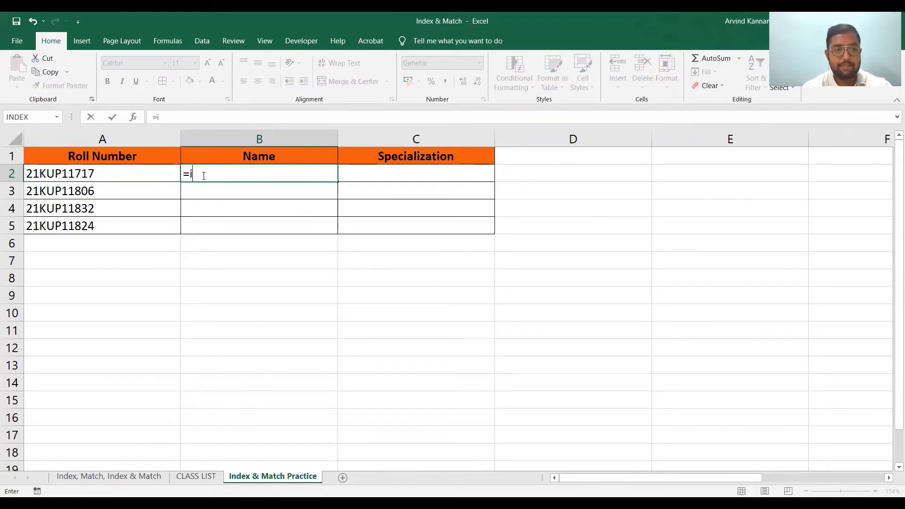
{"action": "type", "text": "ndex"}
{"action": "key", "text": "Tab"}
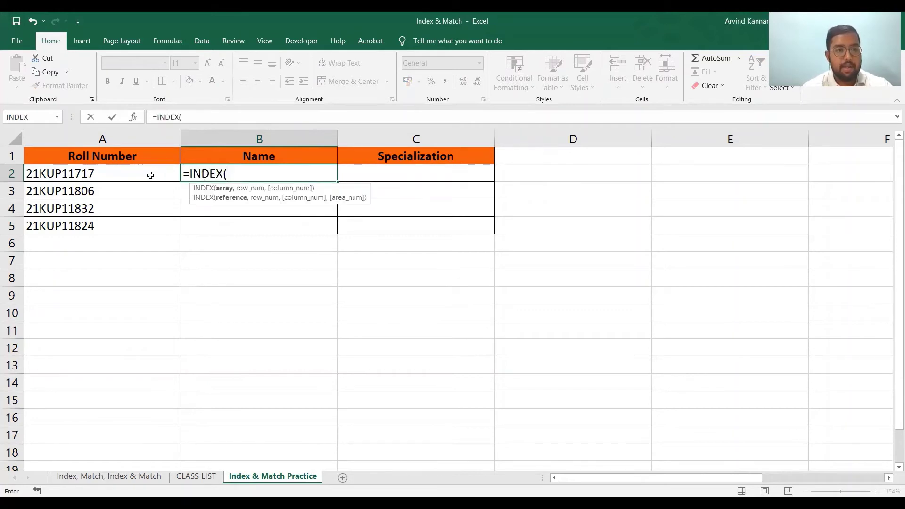
{"action": "left_click", "coordinate": [196, 476]}
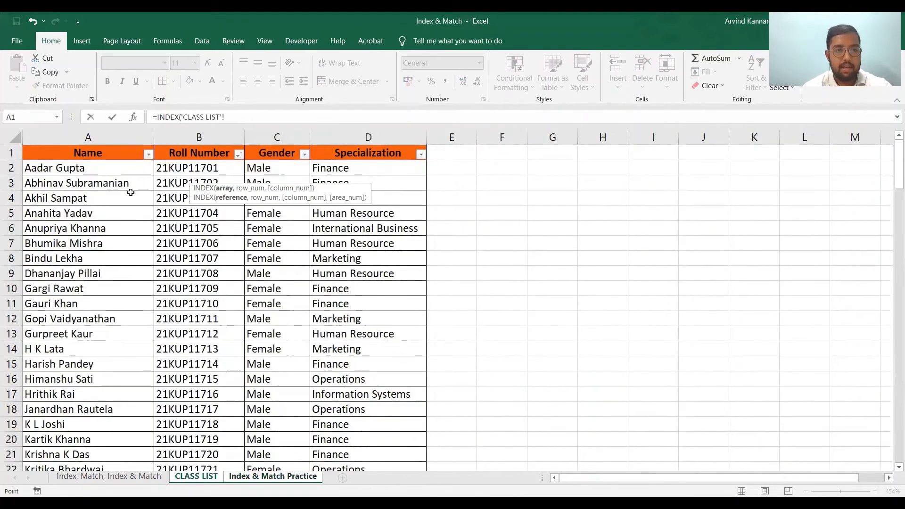
{"action": "left_click", "coordinate": [102, 170]}
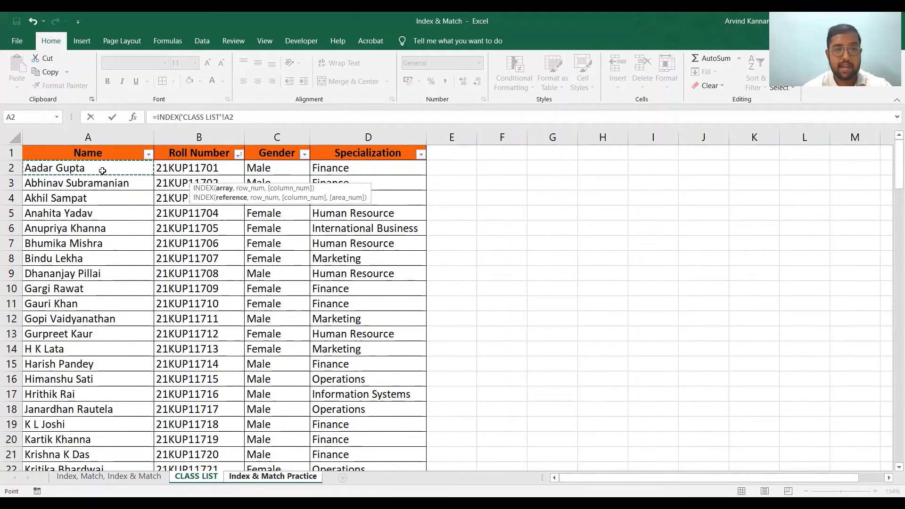
{"action": "key", "text": "ctrl+shift+Right"}
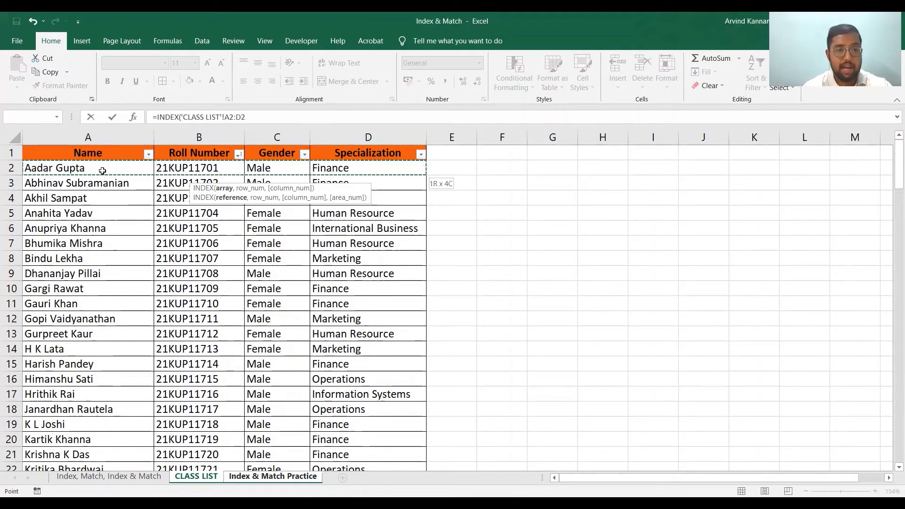
{"action": "key", "text": "ctrl+shift+Down"}
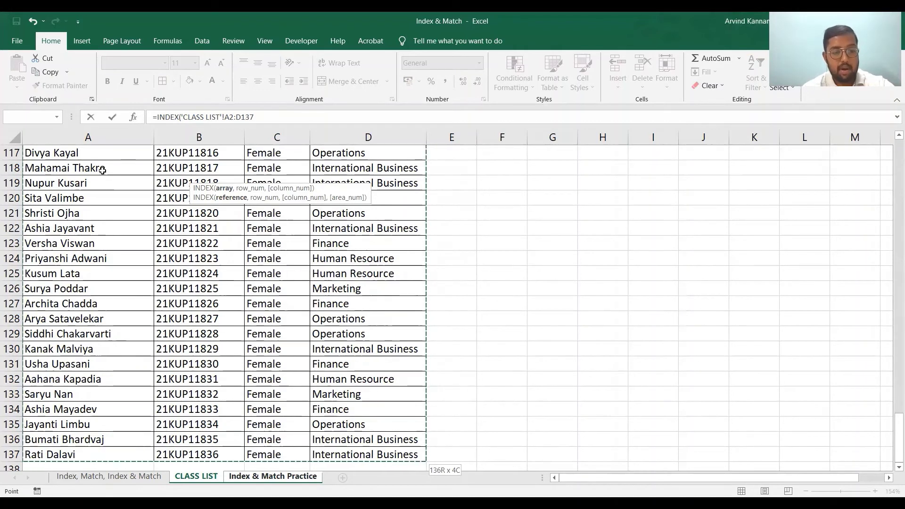
{"action": "key", "text": "F4"}
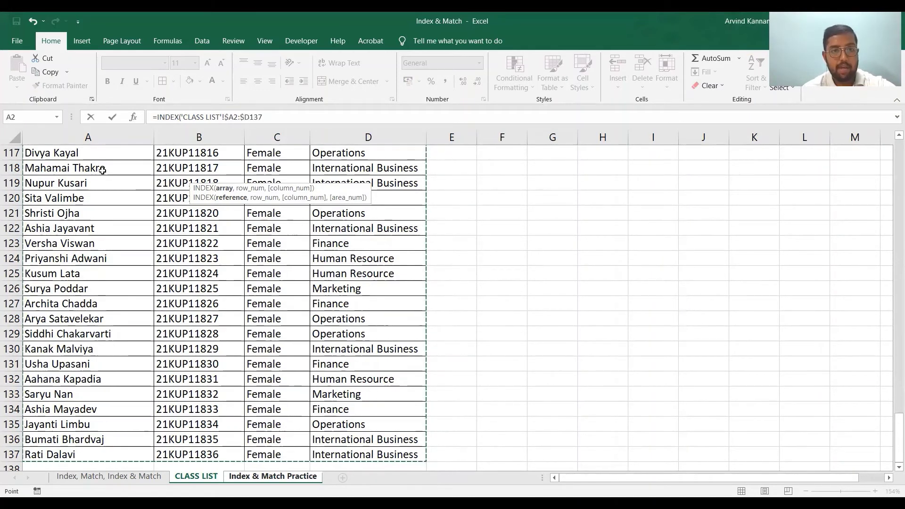
{"action": "key", "text": "F4"}
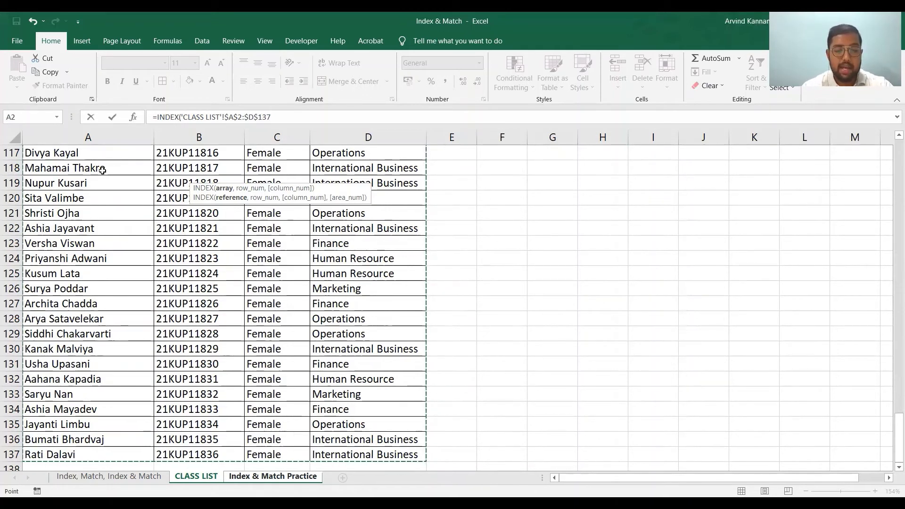
{"action": "type", "text": ","}
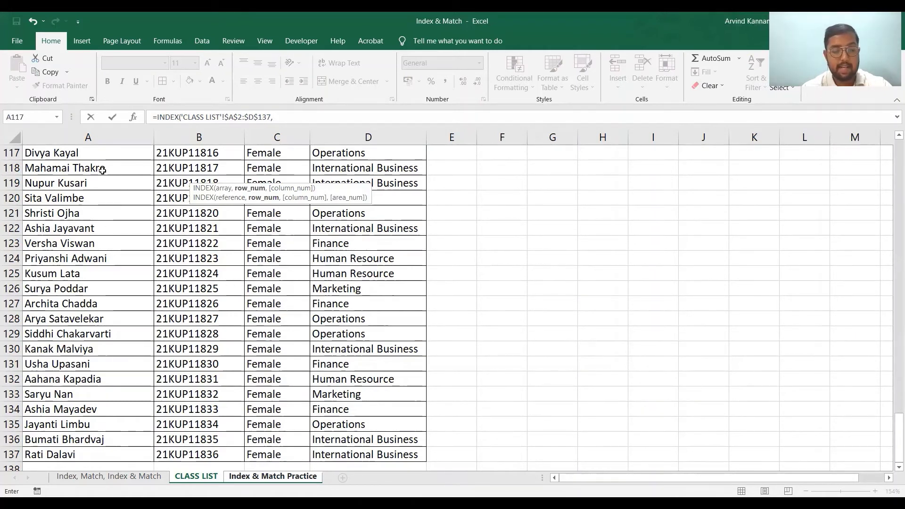
Nest a MATCH function as the row number, with roll number cell A2 of the practice sheet as its lookup value
{"action": "type", "text": "mat"}
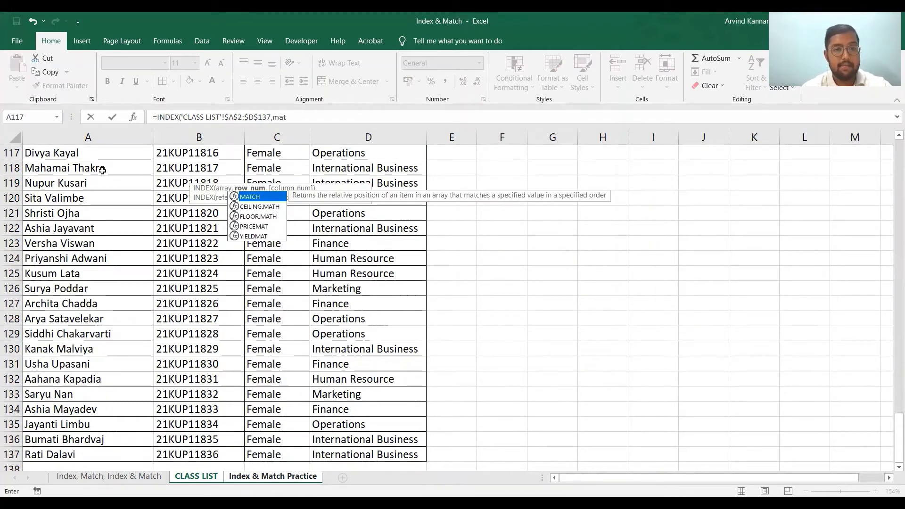
{"action": "key", "text": "Tab"}
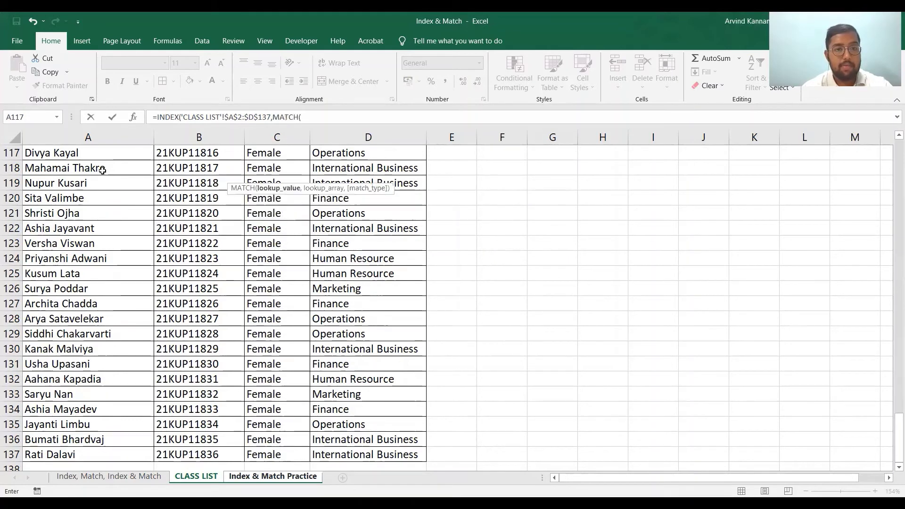
{"action": "left_click", "coordinate": [251, 477]}
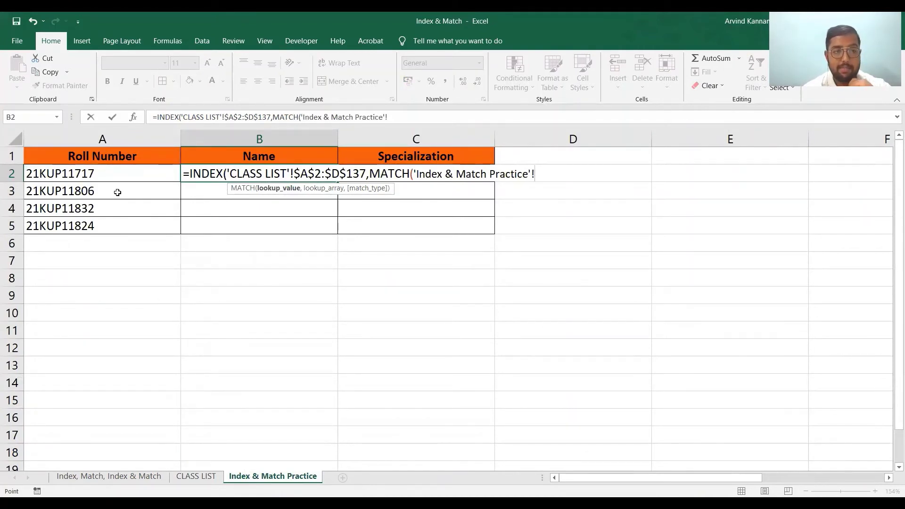
{"action": "left_click", "coordinate": [95, 173]}
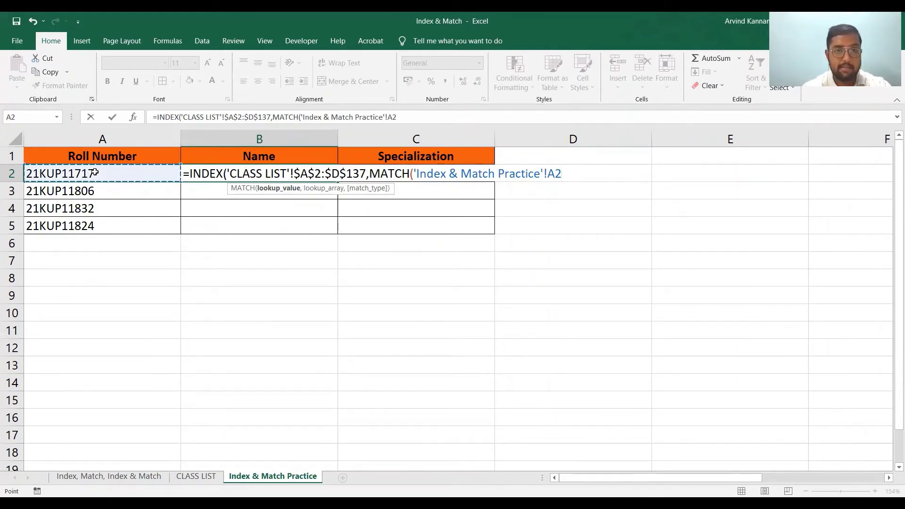
{"action": "type", "text": ","}
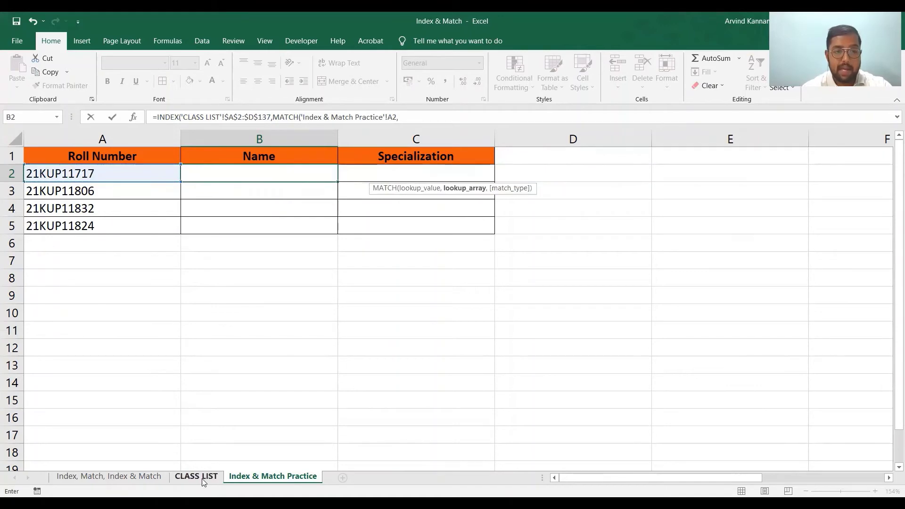
Set the MATCH lookup array to absolute range $B$2:$B$137 of the CLASS LIST sheet with match type 0, and close MATCH
{"action": "left_click", "coordinate": [196, 477]}
{"action": "scroll", "coordinate": [202, 166], "scroll_direction": "up", "scroll_amount": 20}
{"action": "scroll", "coordinate": [201, 166], "scroll_direction": "up", "scroll_amount": 14}
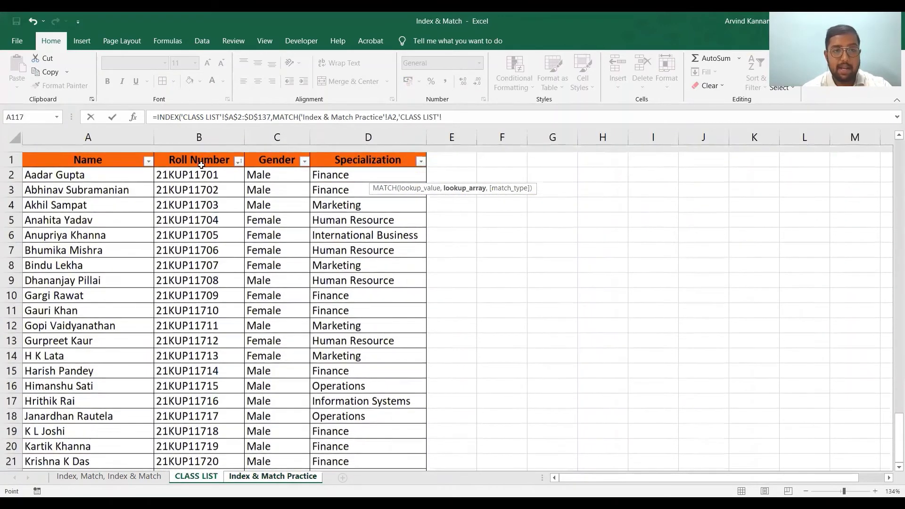
{"action": "left_click", "coordinate": [198, 165]}
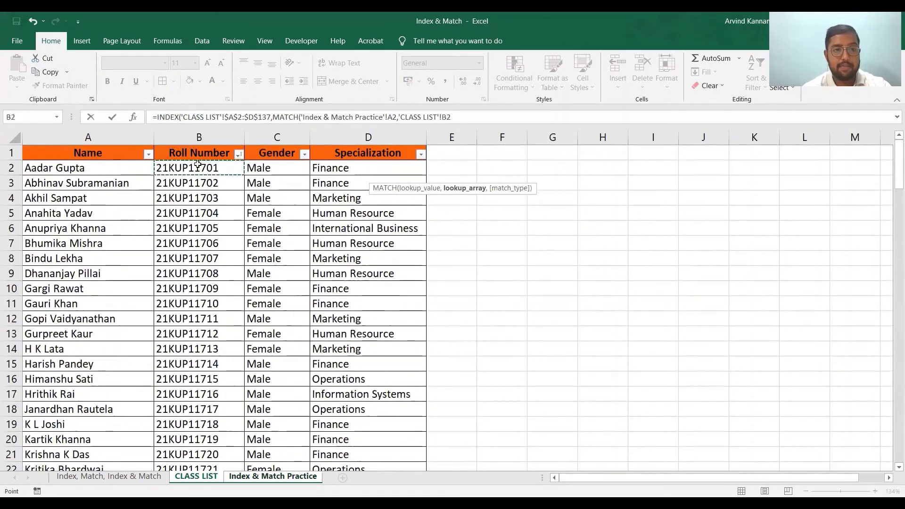
{"action": "key", "text": "ctrl+shift+Down"}
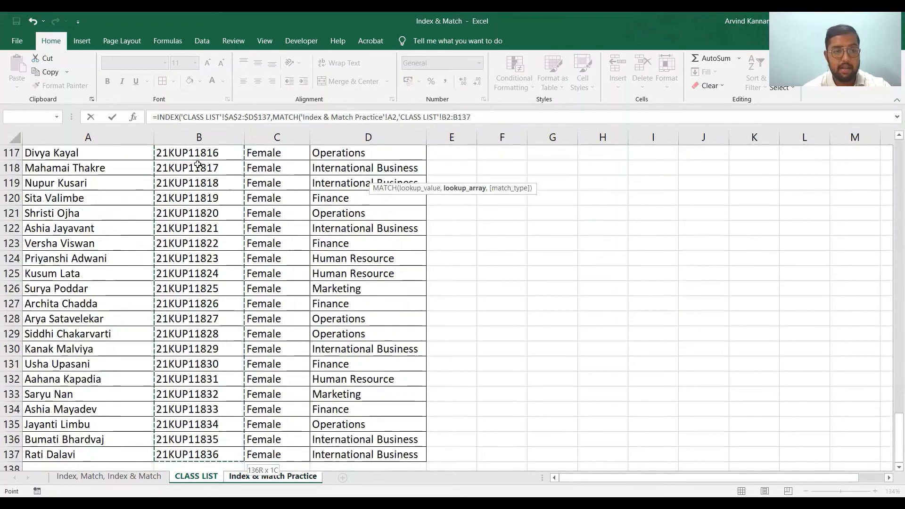
{"action": "key", "text": "F4"}
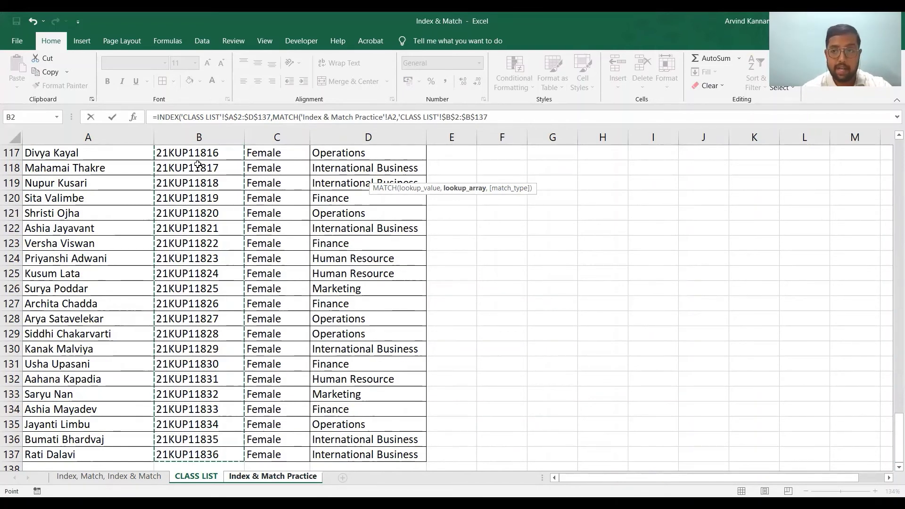
{"action": "type", "text": ",0"}
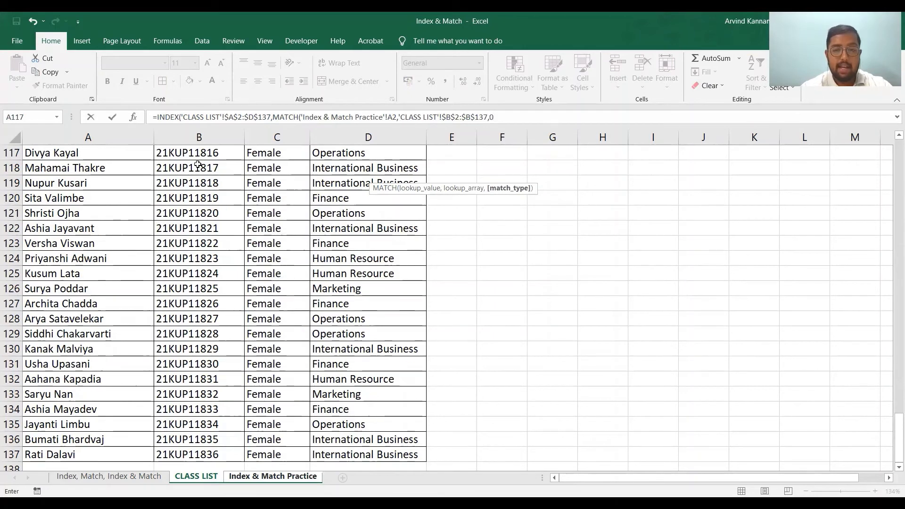
{"action": "type", "text": ")"}
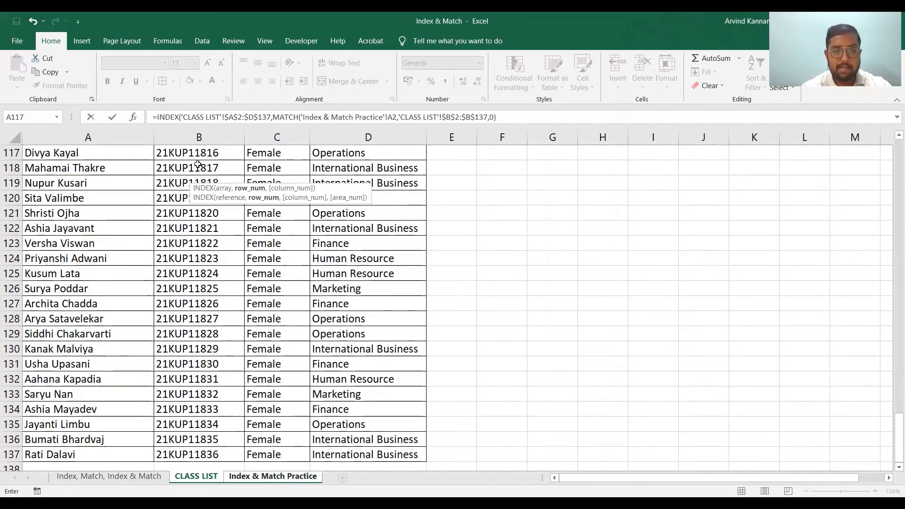
Complete the B2 formula with column number 1, enter it, and fill it down through B5
{"action": "type", "text": ","}
{"action": "scroll", "coordinate": [194, 250], "scroll_direction": "up", "scroll_amount": 20}
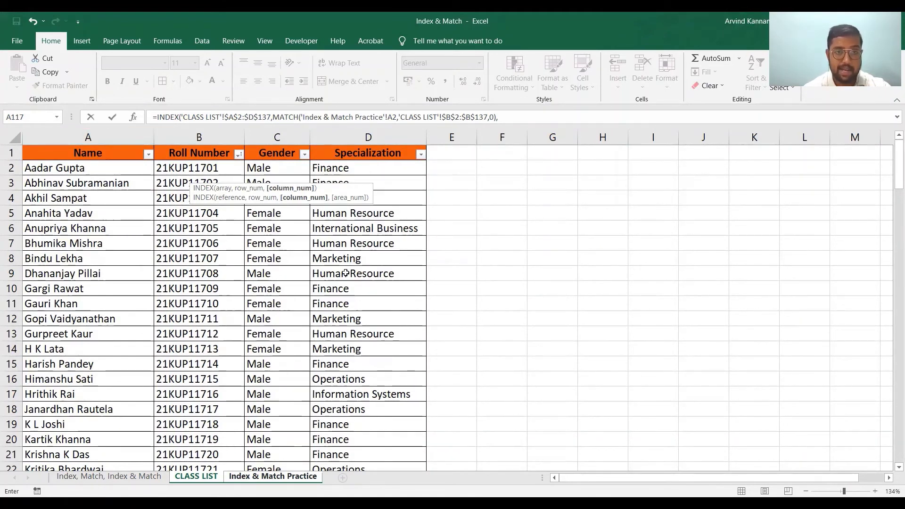
{"action": "type", "text": "1"}
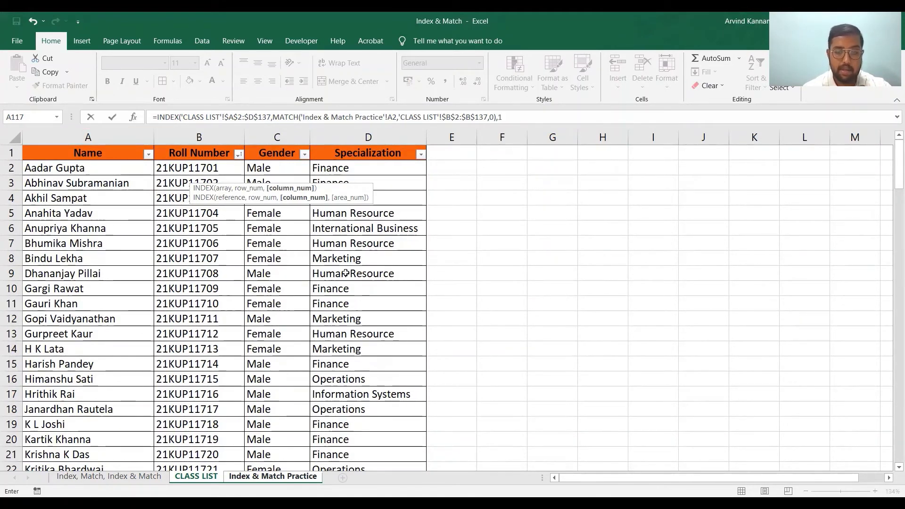
{"action": "type", "text": ")"}
{"action": "key", "text": "Return"}
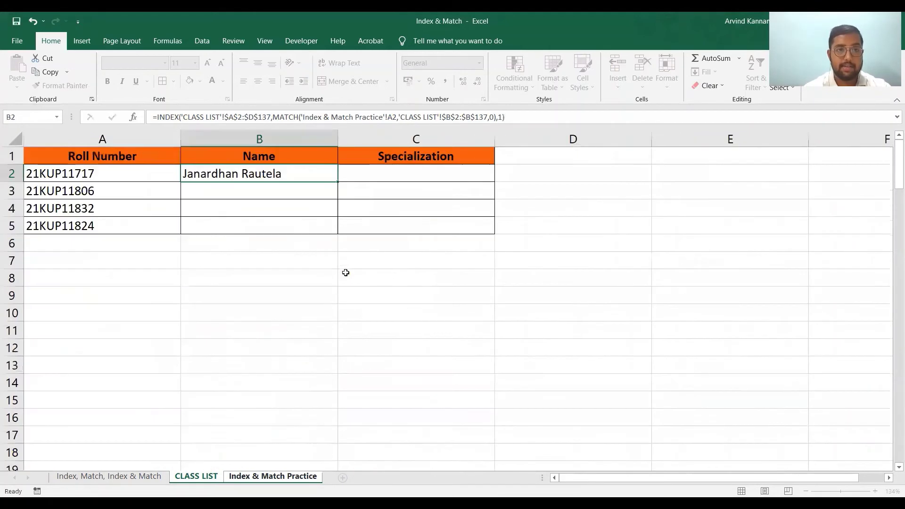
{"action": "double_click", "coordinate": [338, 181]}
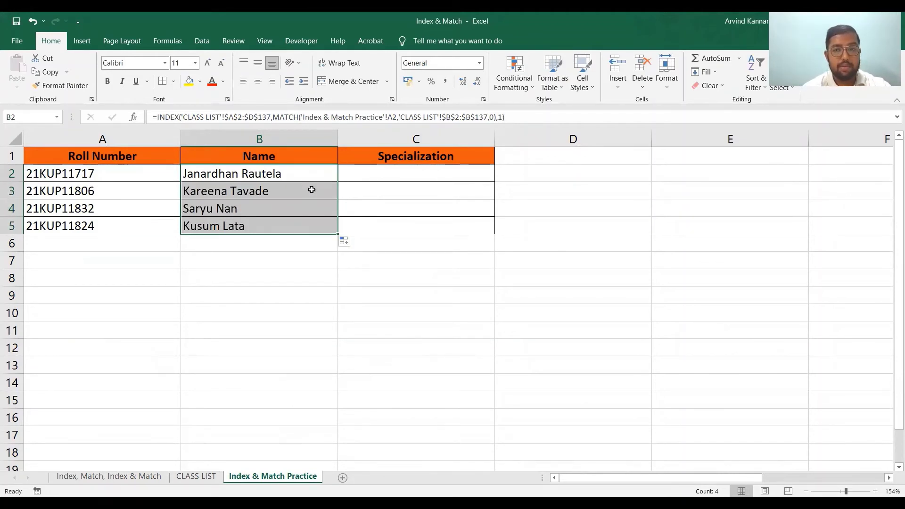
Start an INDEX formula in C2 with the absolute range $A$2:$D$137 of the CLASS LIST sheet as its array
{"action": "left_click", "coordinate": [394, 173]}
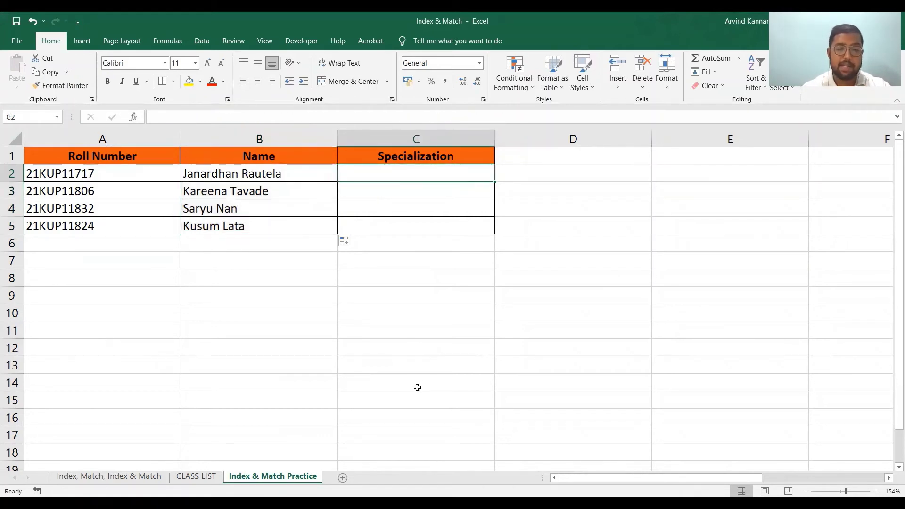
{"action": "type", "text": "="}
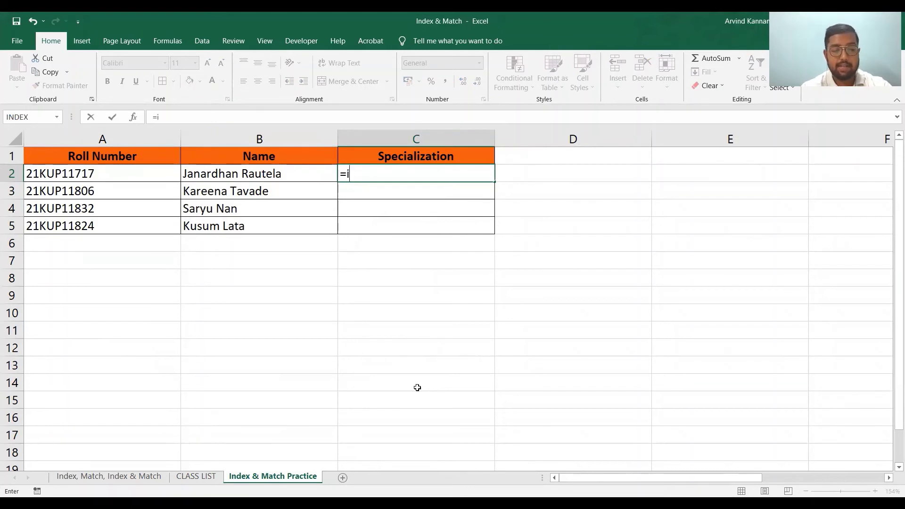
{"action": "type", "text": "index"}
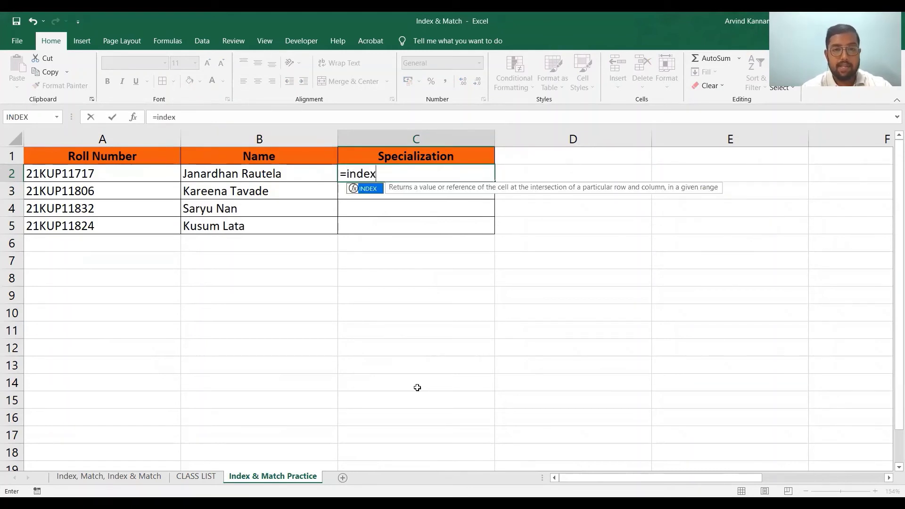
{"action": "key", "text": "Tab"}
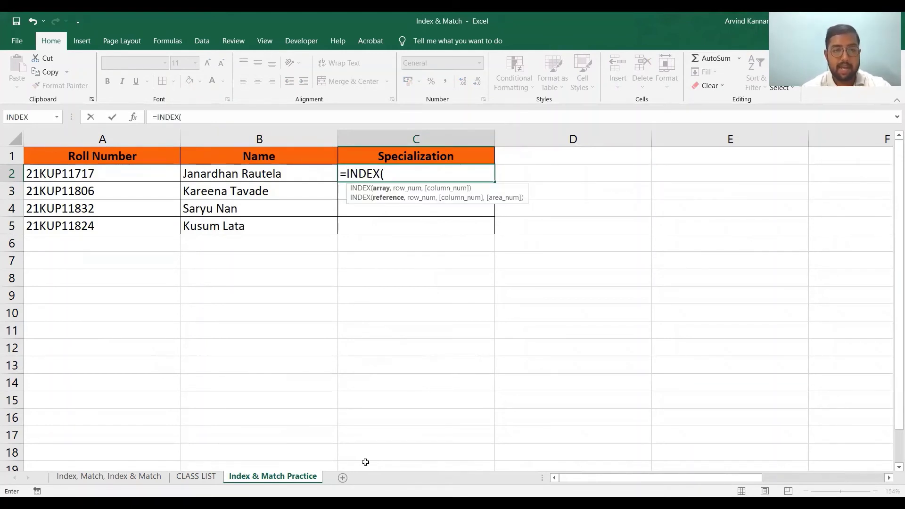
{"action": "left_click", "coordinate": [196, 476]}
{"action": "left_click", "coordinate": [98, 169]}
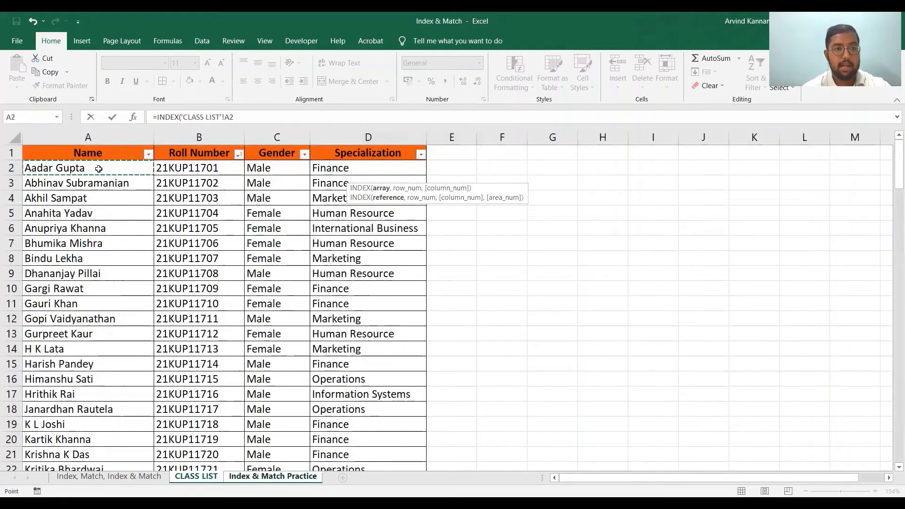
{"action": "key", "text": "shift+Right"}
{"action": "key", "text": "shift+Right"}
{"action": "key", "text": "shift+Right"}
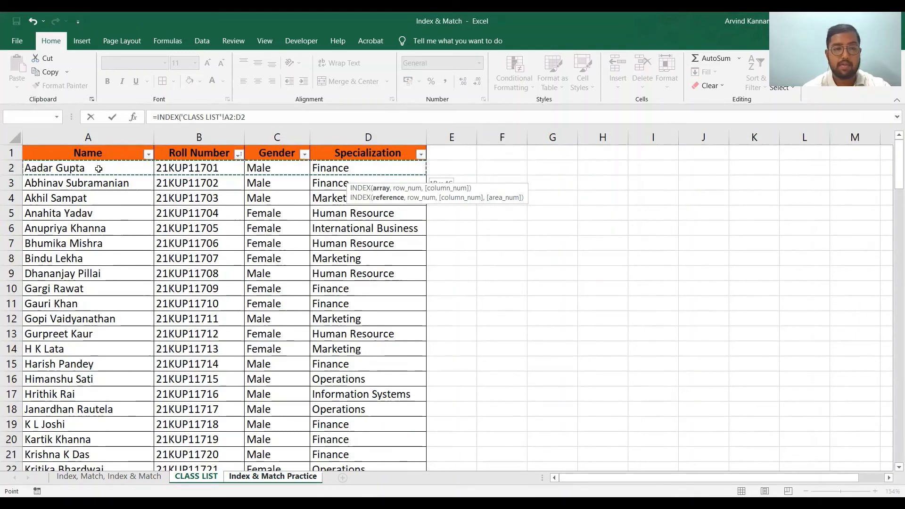
{"action": "key", "text": "ctrl+shift+Down"}
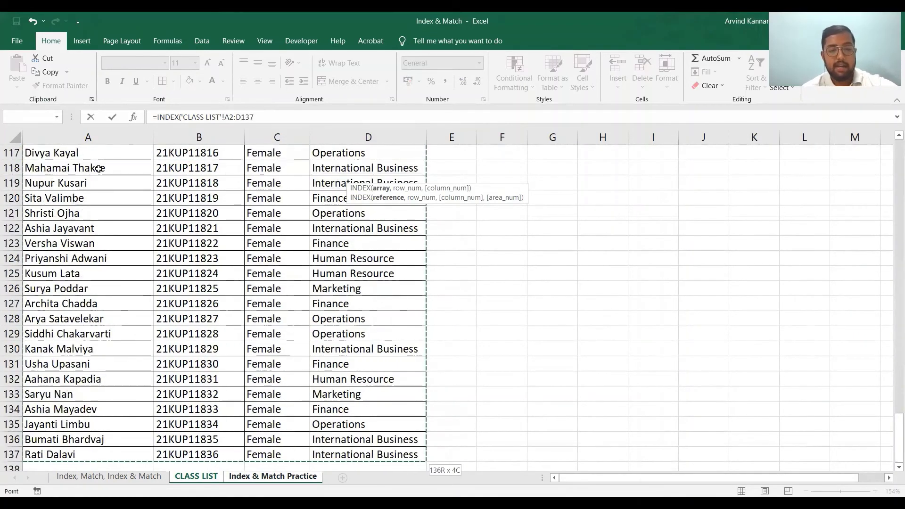
{"action": "key", "text": "F4"}
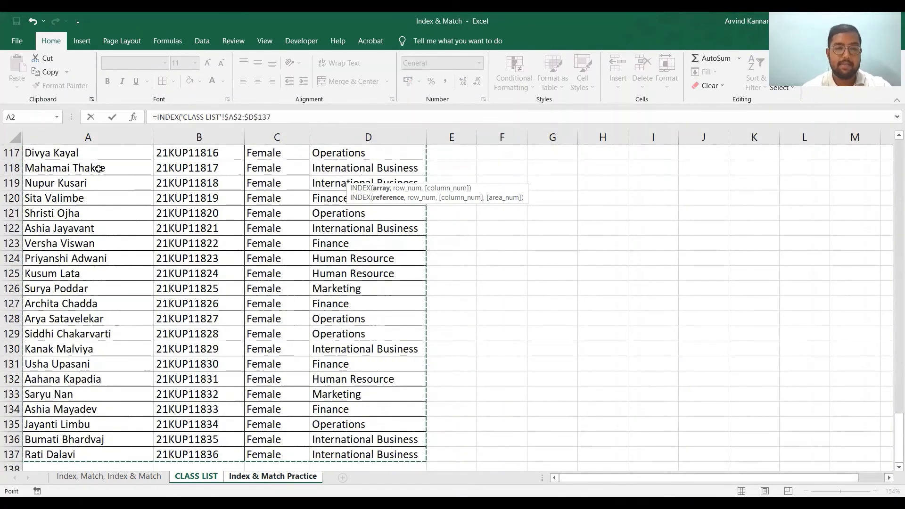
{"action": "type", "text": ","}
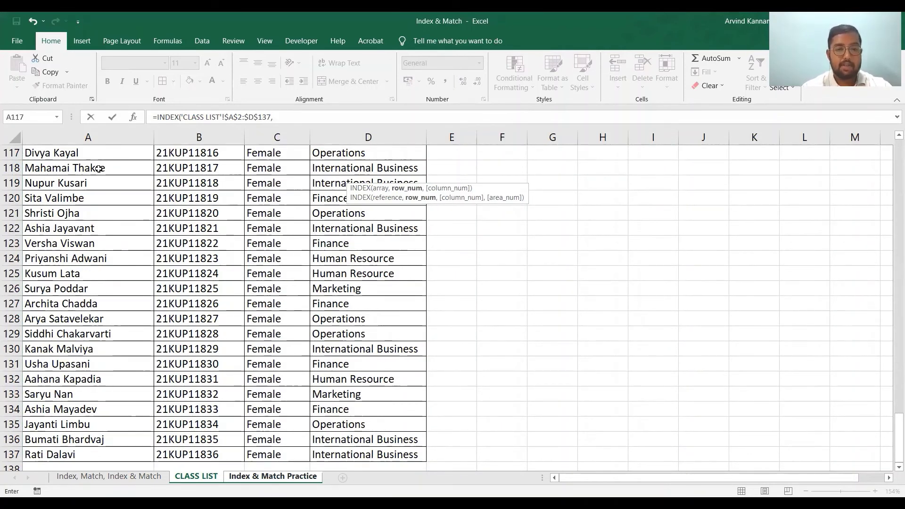
Nest a MATCH function as the row number in the C2 formula, with practice sheet cell A2 as its lookup value
{"action": "type", "text": "mat"}
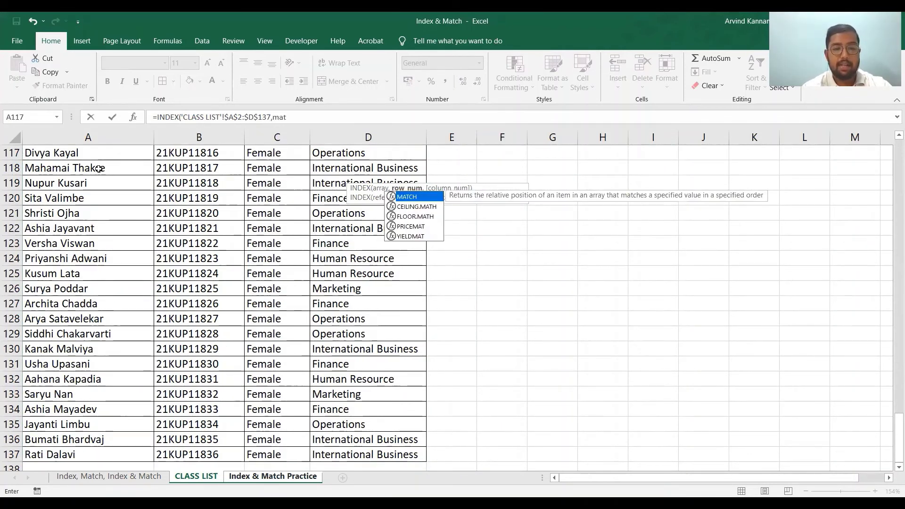
{"action": "key", "text": "Tab"}
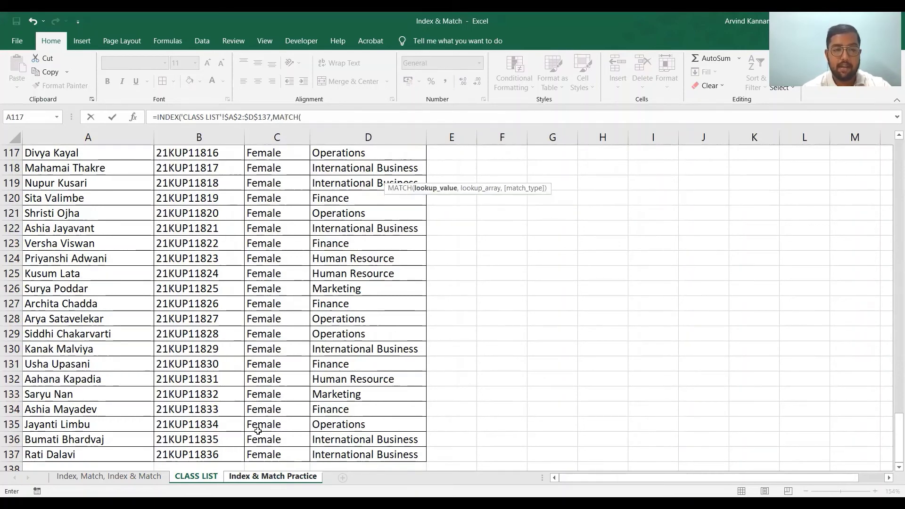
{"action": "left_click", "coordinate": [252, 477]}
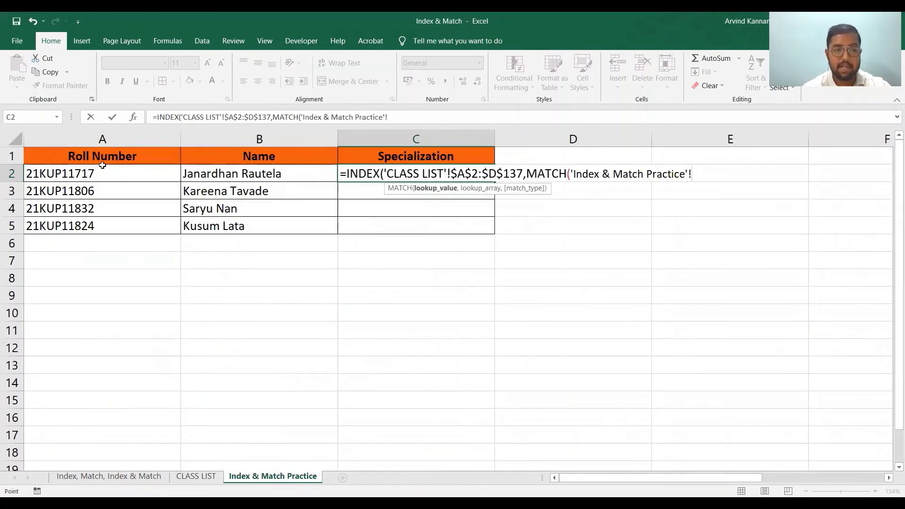
{"action": "left_click", "coordinate": [82, 175]}
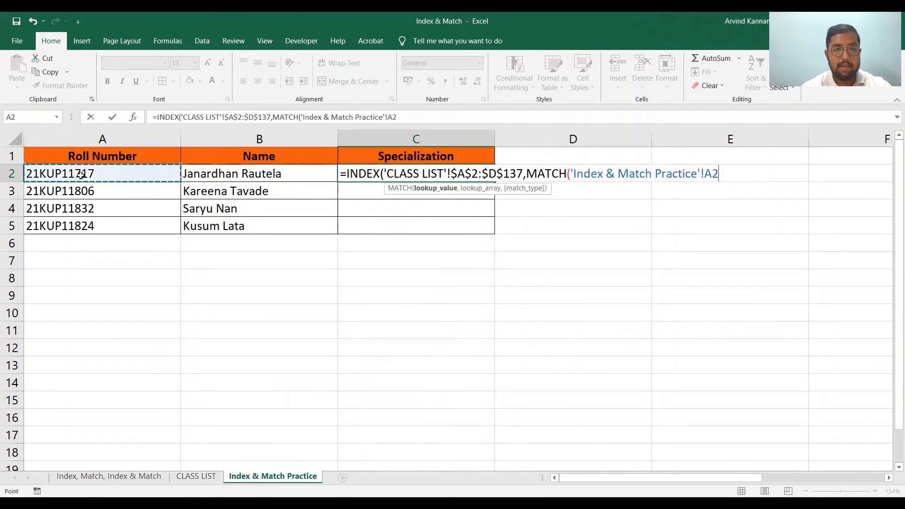
{"action": "type", "text": ","}
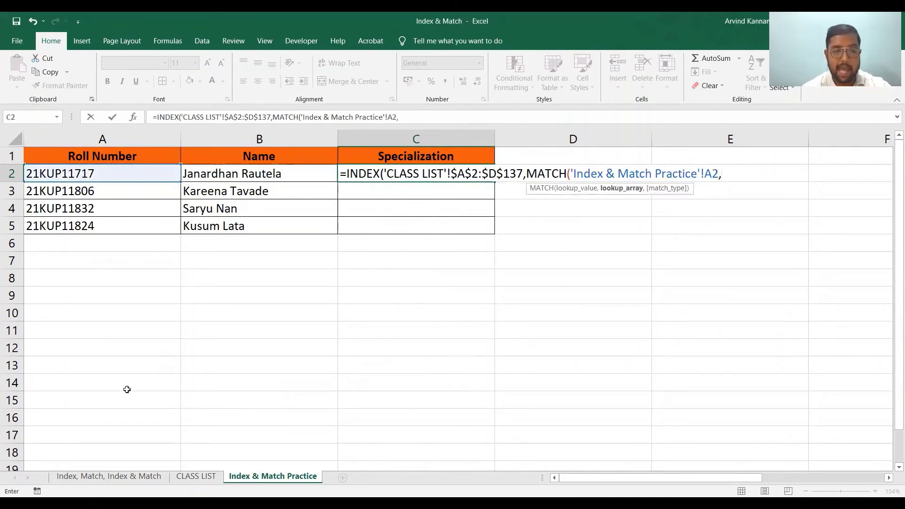
Set the lookup array to CLASS LIST range $B$2:$B$137 as an absolute reference, choose exact match 0, and close MATCH
{"action": "left_click", "coordinate": [196, 476]}
{"action": "left_click", "coordinate": [203, 229]}
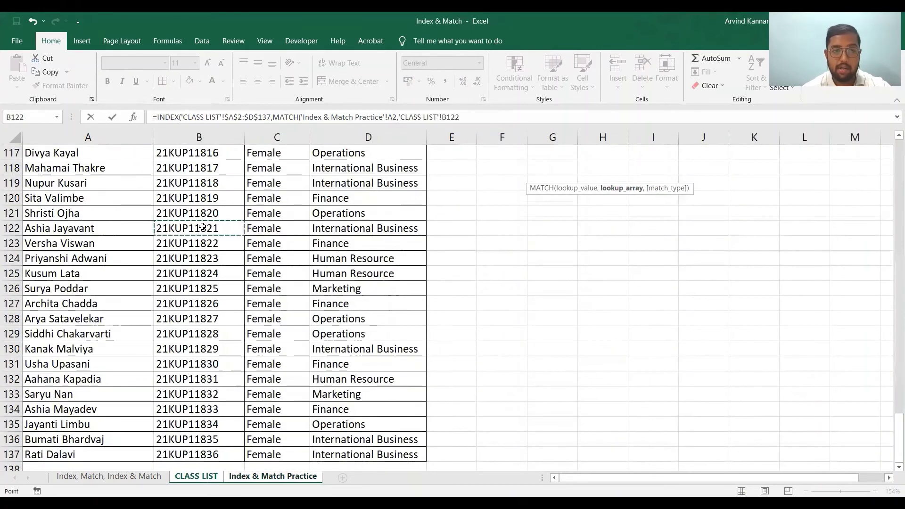
{"action": "key", "text": "ctrl+Up"}
{"action": "key", "text": "Down"}
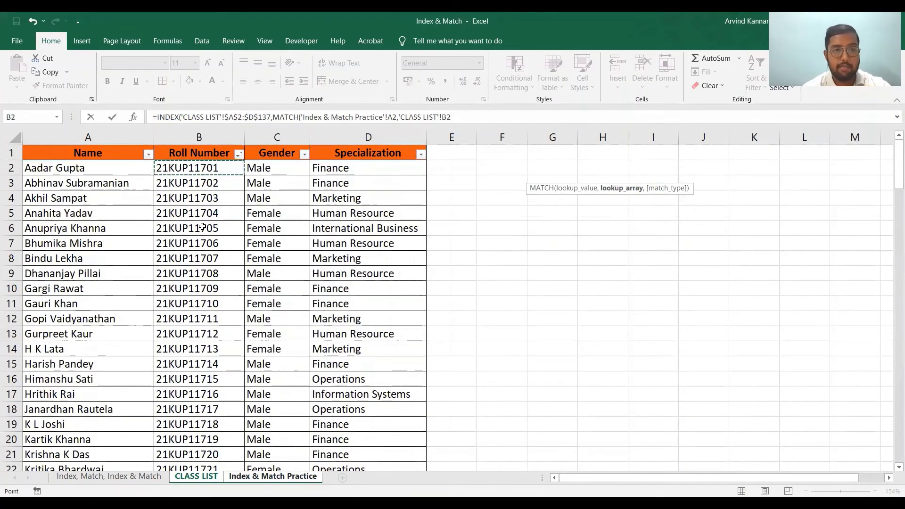
{"action": "key", "text": "ctrl+shift+Down"}
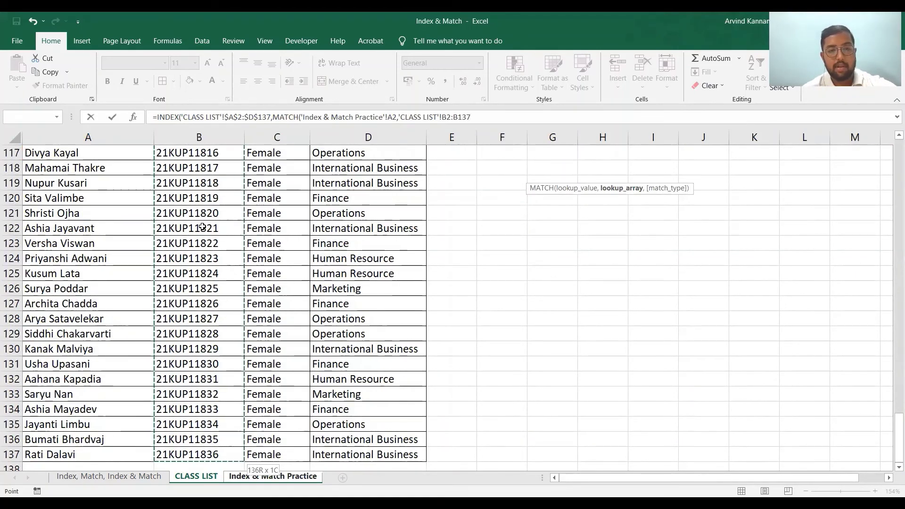
{"action": "key", "text": "F4"}
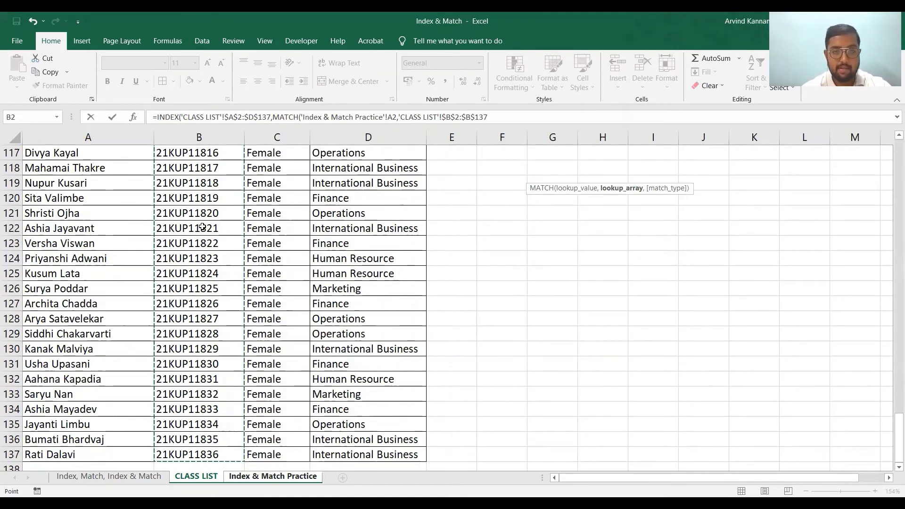
{"action": "type", "text": ","}
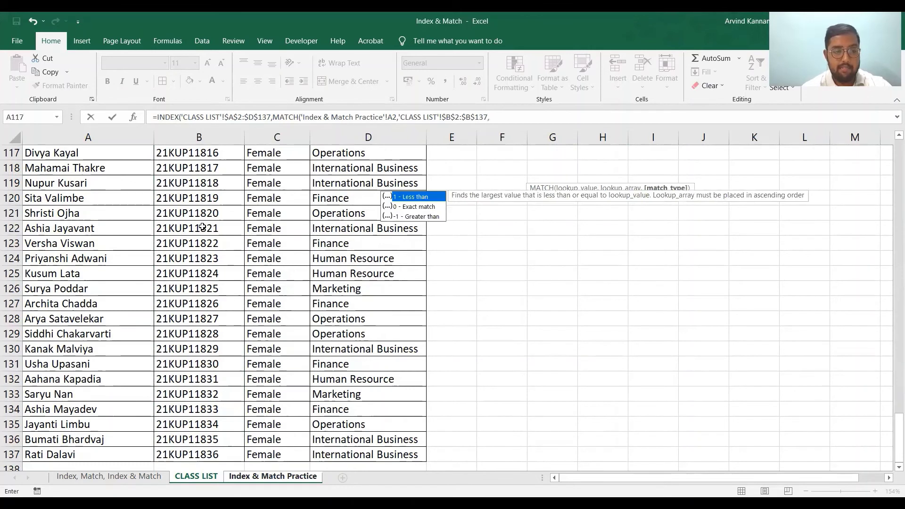
{"action": "key", "text": "Down"}
{"action": "key", "text": "Tab"}
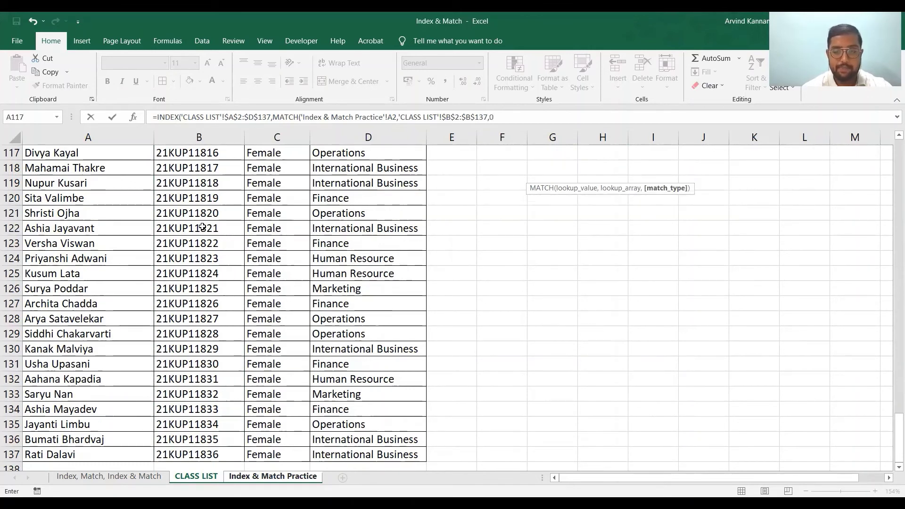
{"action": "type", "text": ")"}
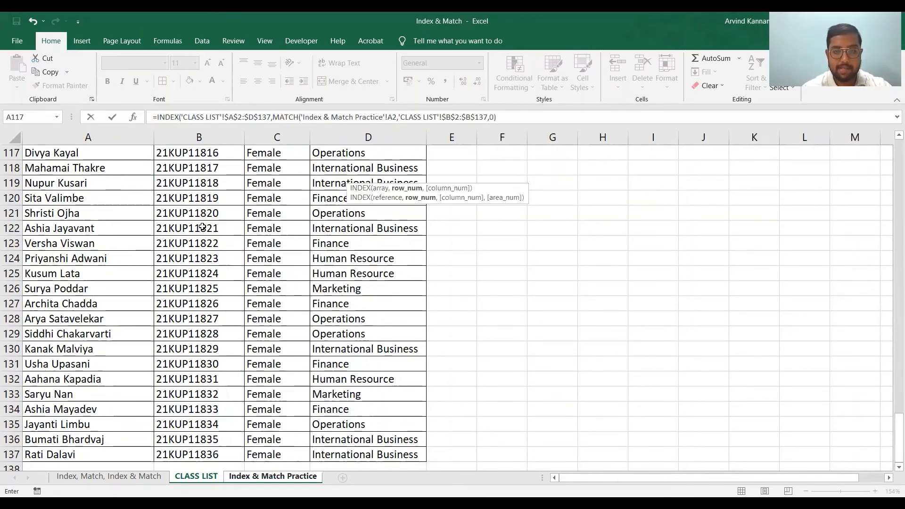
Complete the C2 formula with column number 4, enter it, and fill it down through C5
{"action": "type", "text": ","}
{"action": "scroll", "coordinate": [288, 285], "scroll_direction": "up", "scroll_amount": 20}
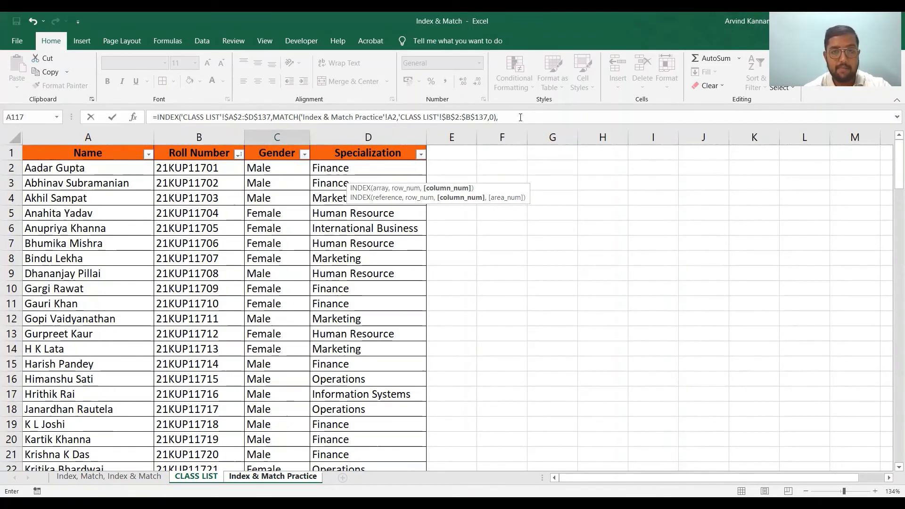
{"action": "type", "text": "4"}
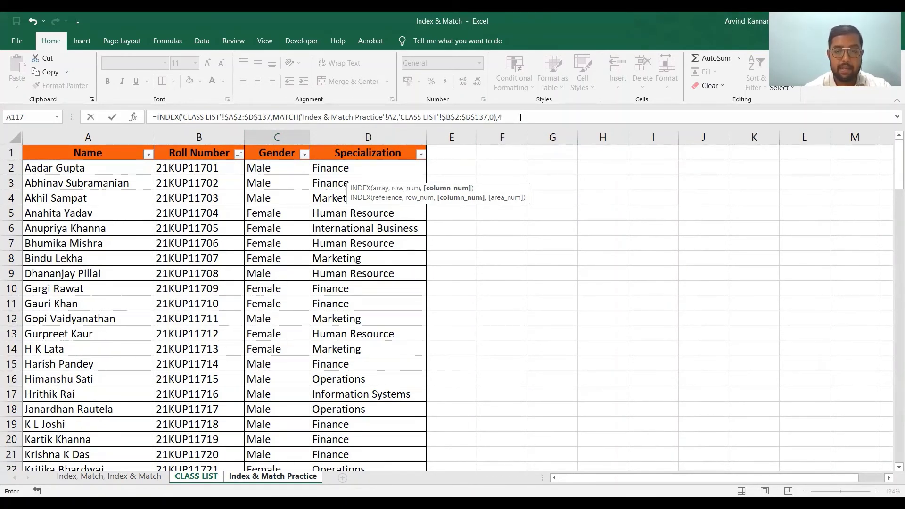
{"action": "type", "text": ")"}
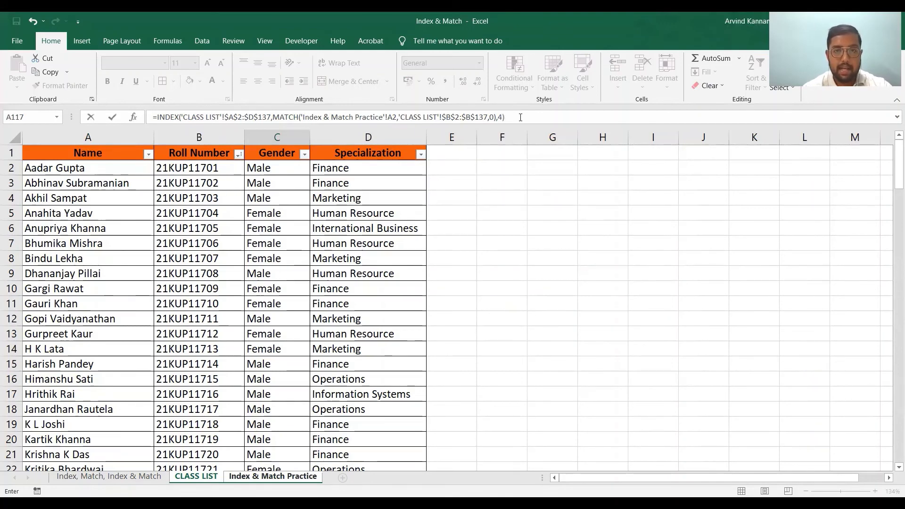
{"action": "key", "text": "Return"}
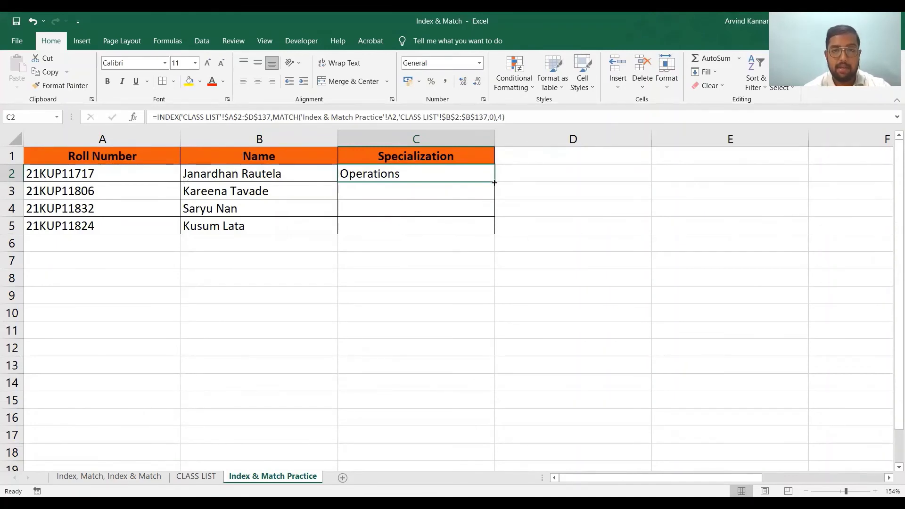
{"action": "double_click", "coordinate": [494, 182]}
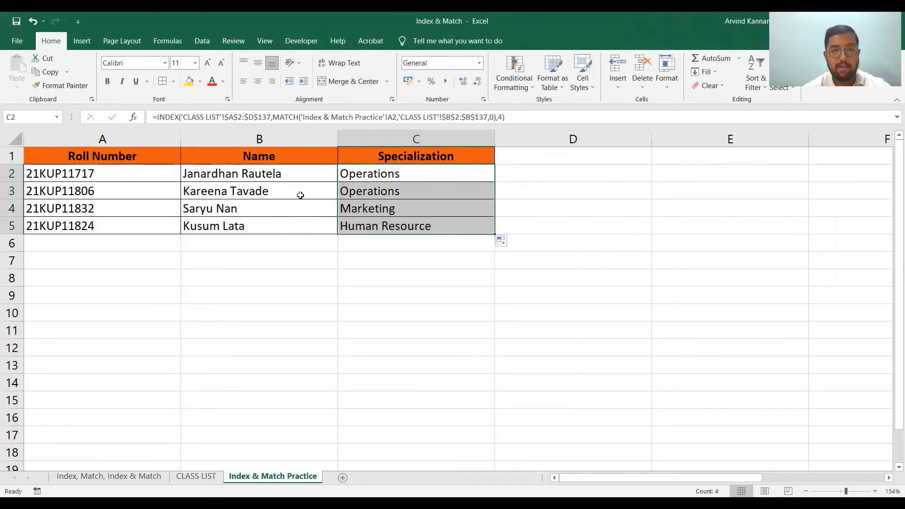
Review the roll number, looked-up name and specialization in row 4 of the practice sheet
{"action": "left_click", "coordinate": [279, 195]}
{"action": "left_click", "coordinate": [214, 205]}
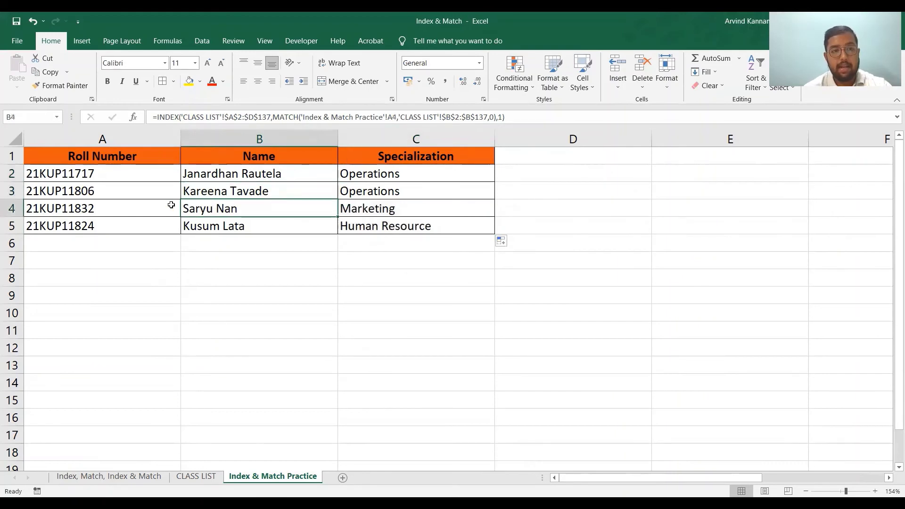
{"action": "left_click", "coordinate": [151, 205]}
{"action": "left_click", "coordinate": [214, 209]}
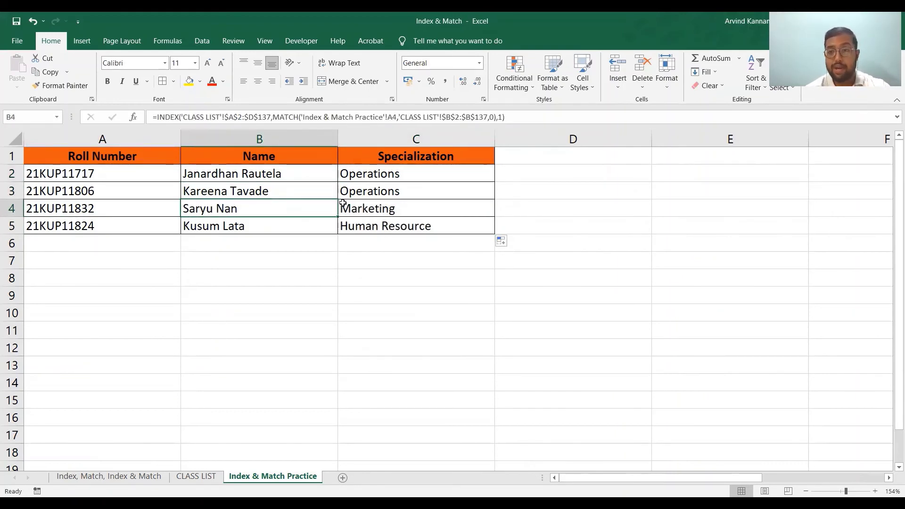
{"action": "left_click", "coordinate": [135, 210]}
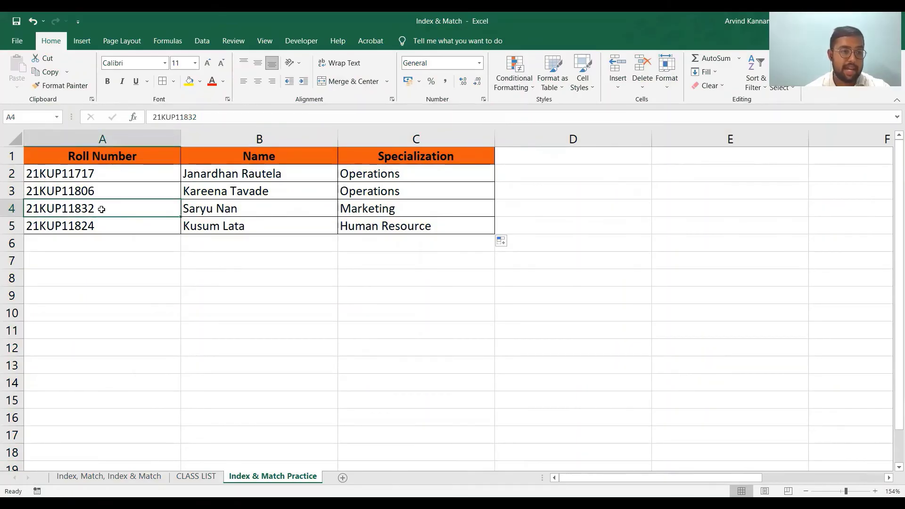
{"action": "left_click", "coordinate": [219, 209]}
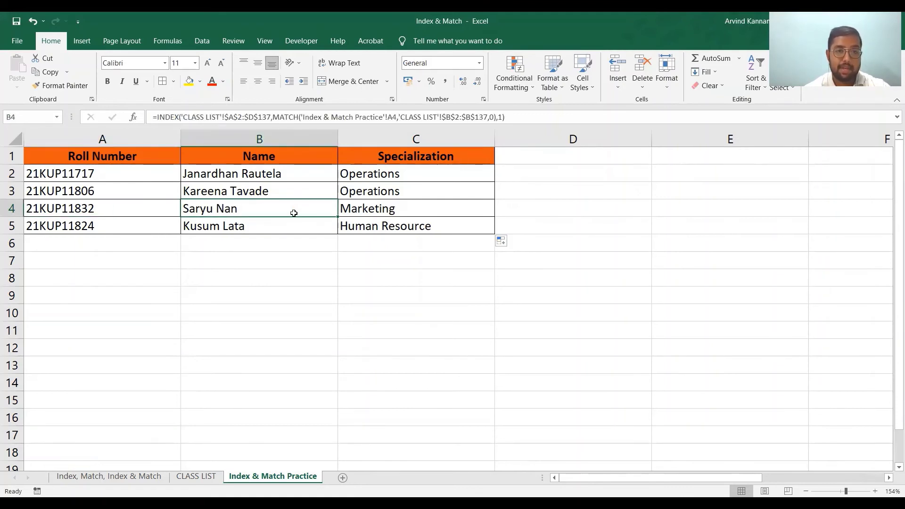
{"action": "left_click", "coordinate": [373, 208]}
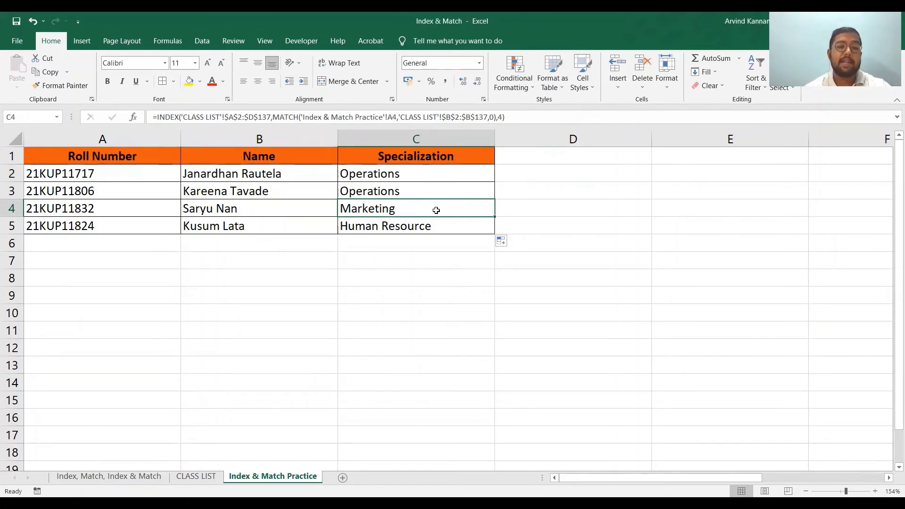
Check the name and specialization for the roll number in A4 against its CLASS LIST row, and return to the Index & Match Practice sheet
{"action": "left_click", "coordinate": [197, 478]}
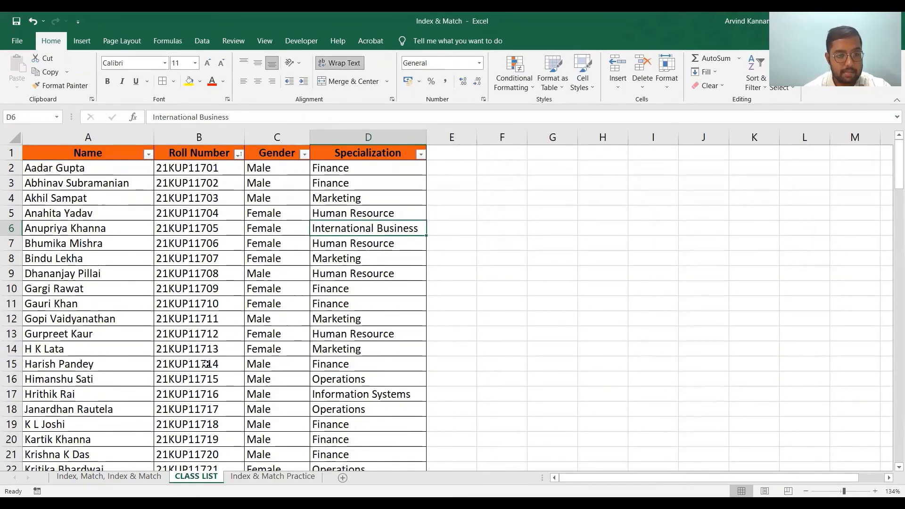
{"action": "scroll", "coordinate": [206, 364], "scroll_direction": "down", "scroll_amount": 13}
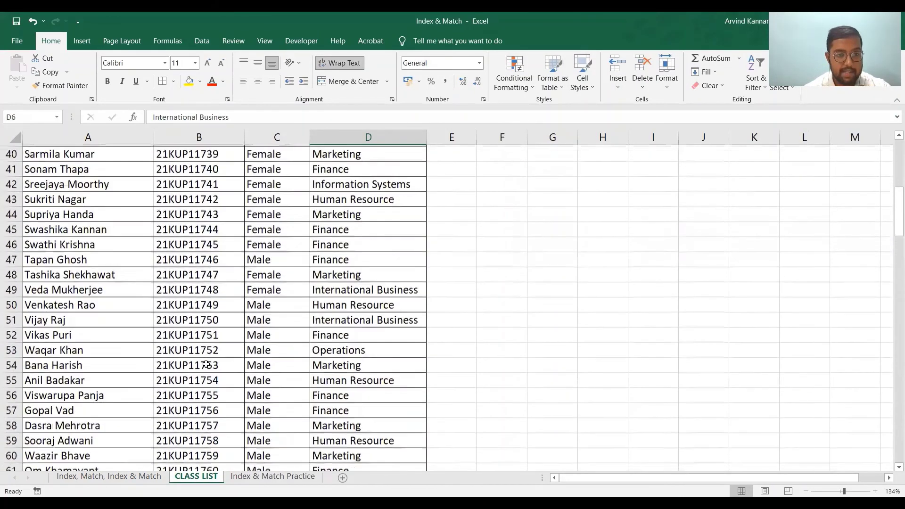
{"action": "scroll", "coordinate": [206, 363], "scroll_direction": "down", "scroll_amount": 12}
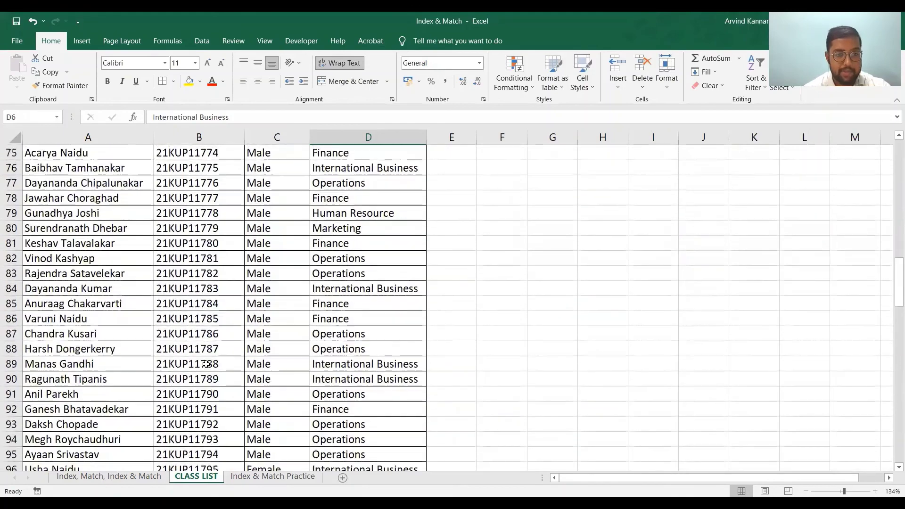
{"action": "scroll", "coordinate": [174, 352], "scroll_direction": "down", "scroll_amount": 6}
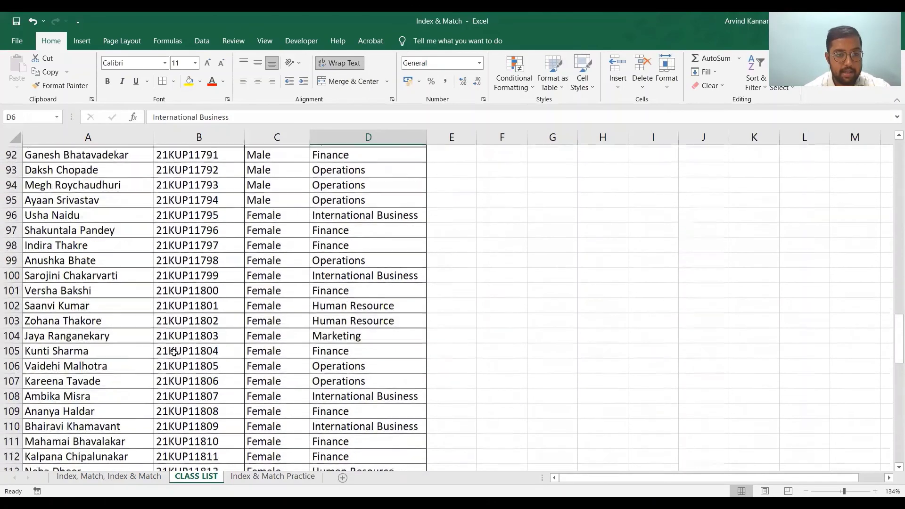
{"action": "scroll", "coordinate": [174, 352], "scroll_direction": "down", "scroll_amount": 11}
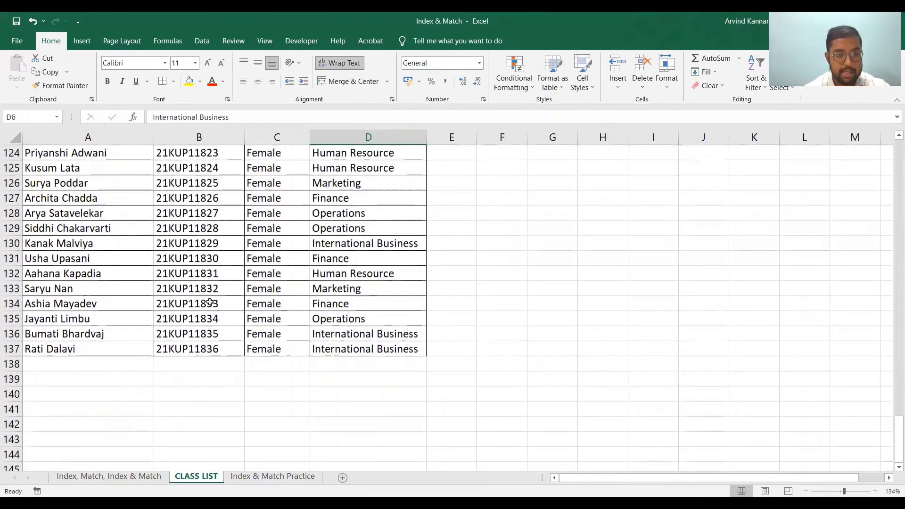
{"action": "left_click", "coordinate": [208, 287]}
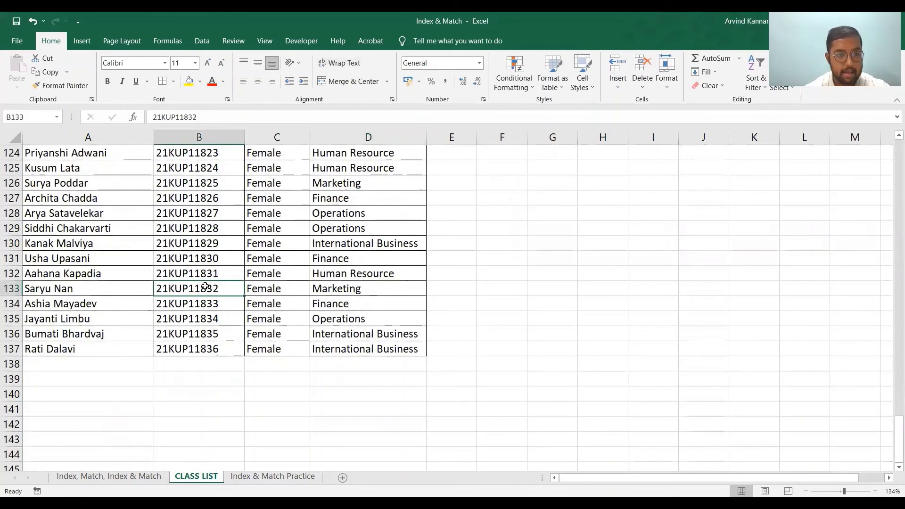
{"action": "left_click", "coordinate": [17, 288]}
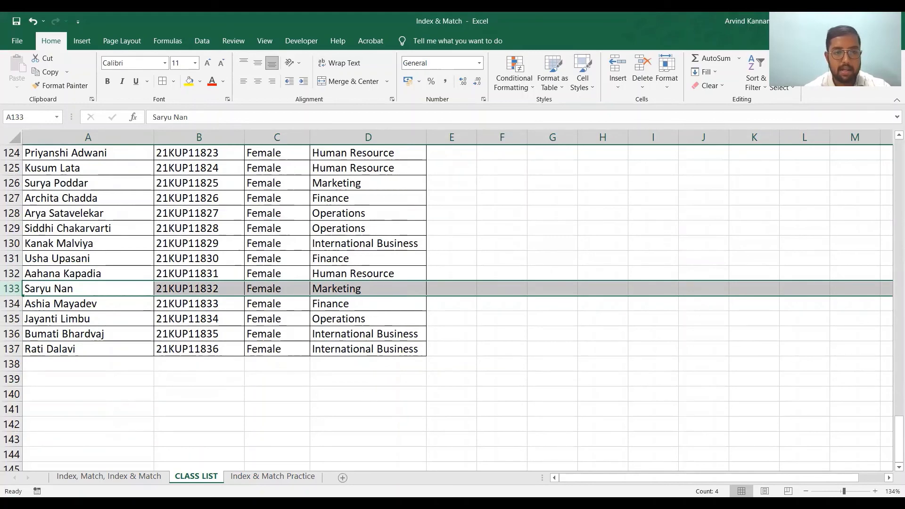
{"action": "left_click", "coordinate": [334, 344]}
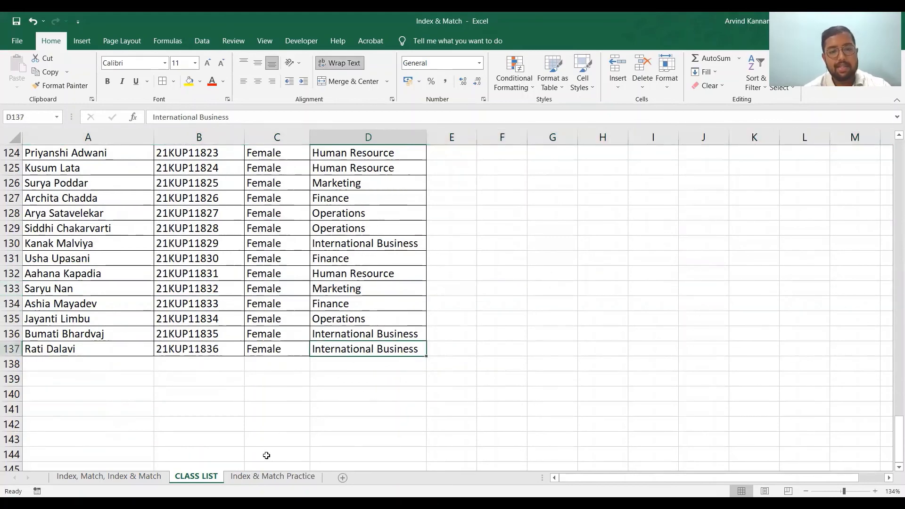
{"action": "left_click", "coordinate": [265, 476]}
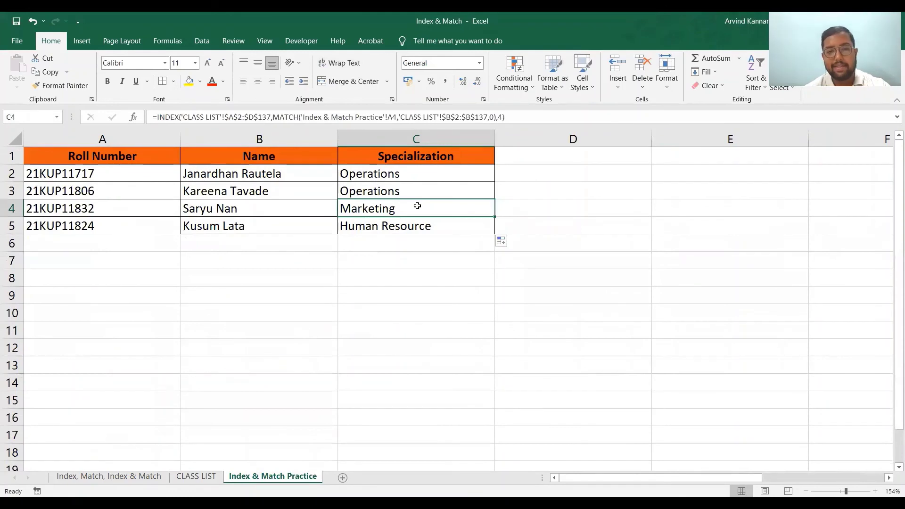
{"action": "left_click", "coordinate": [389, 188]}
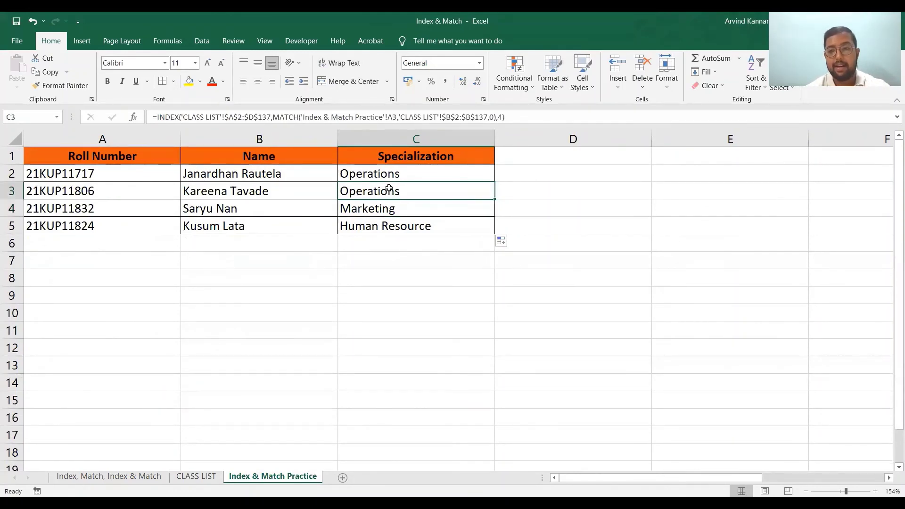